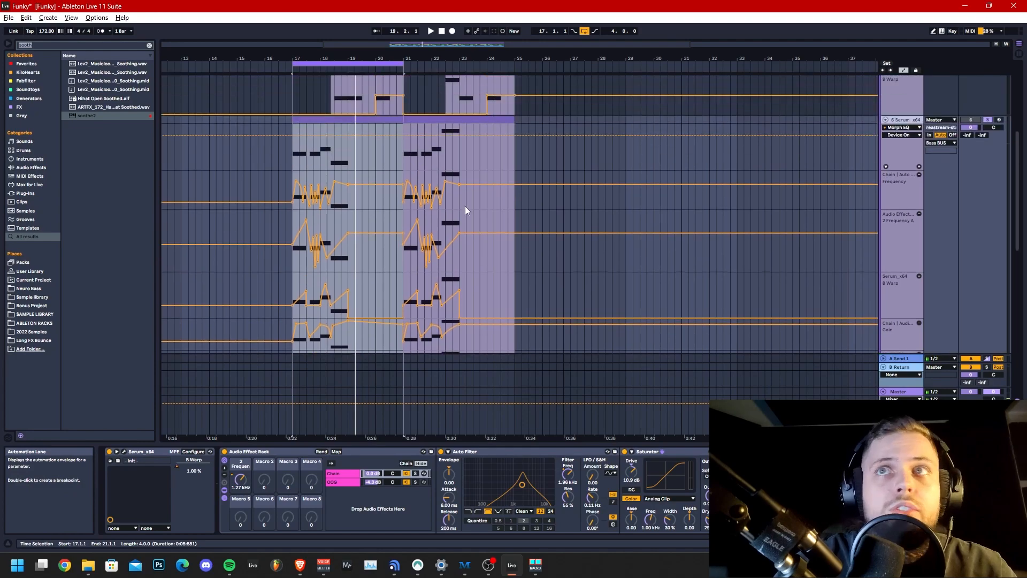
# Step: Hide the automation lanes, open the Serum instrument on track 6 and play the selected loop
pyautogui.press('a')
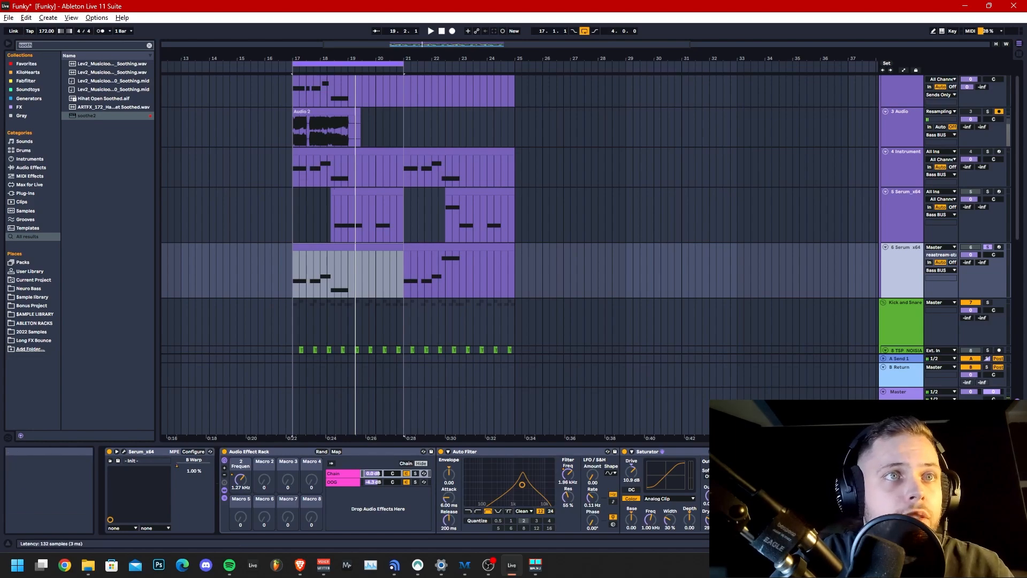
pyautogui.click(968, 543)
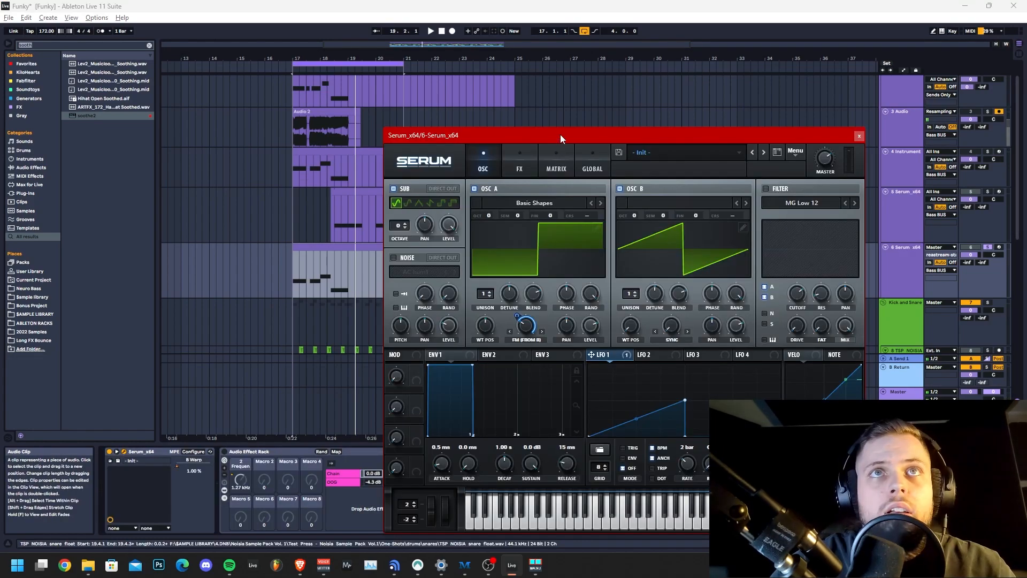
pyautogui.moveTo(560, 134); pyautogui.dragTo(641, 82)
pyautogui.press('space')
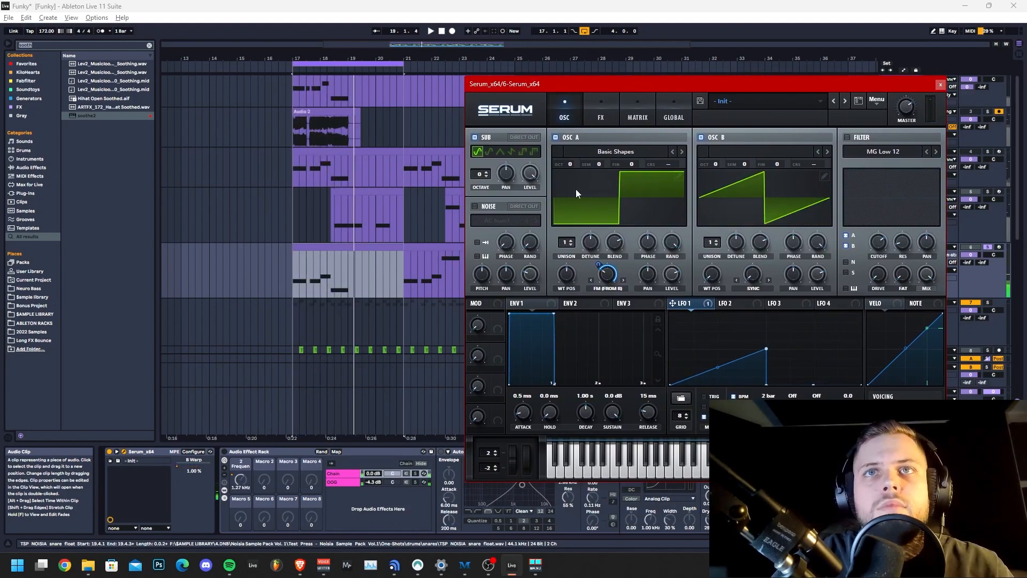
# Step: Check Serum's FX page and return to its oscillator page
pyautogui.moveTo(639, 86); pyautogui.dragTo(452, 90)
pyautogui.click(406, 121)
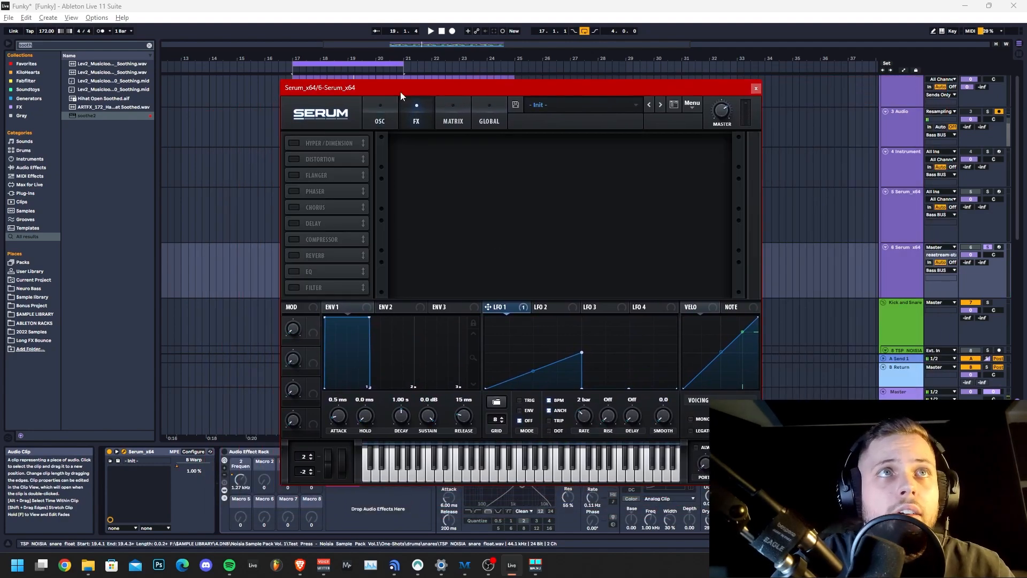
pyautogui.click(380, 119)
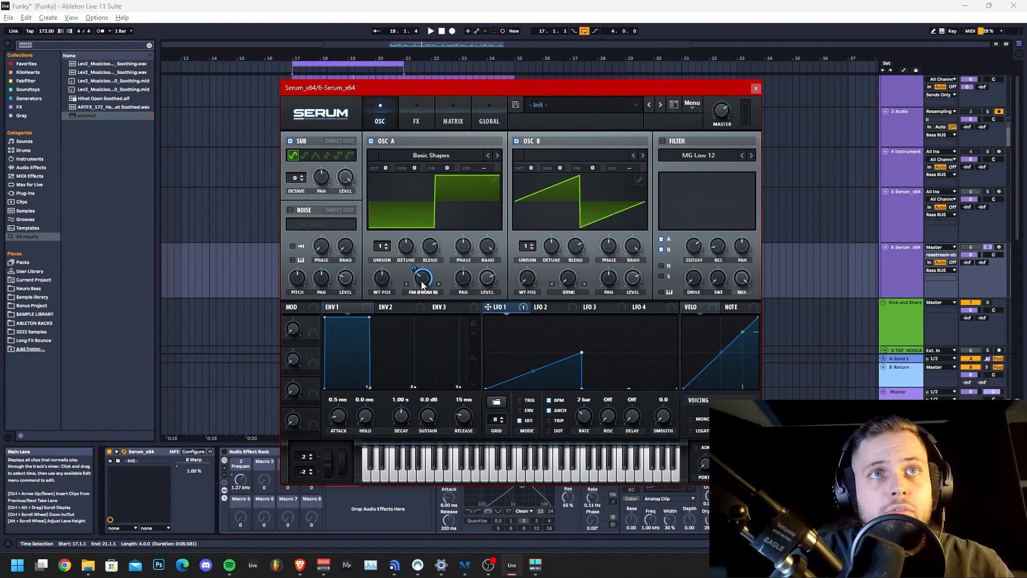
# Step: Play the loop briefly while watching oscillator B's waveform in Serum
pyautogui.moveTo(467, 92); pyautogui.dragTo(445, 104)
pyautogui.press('space')
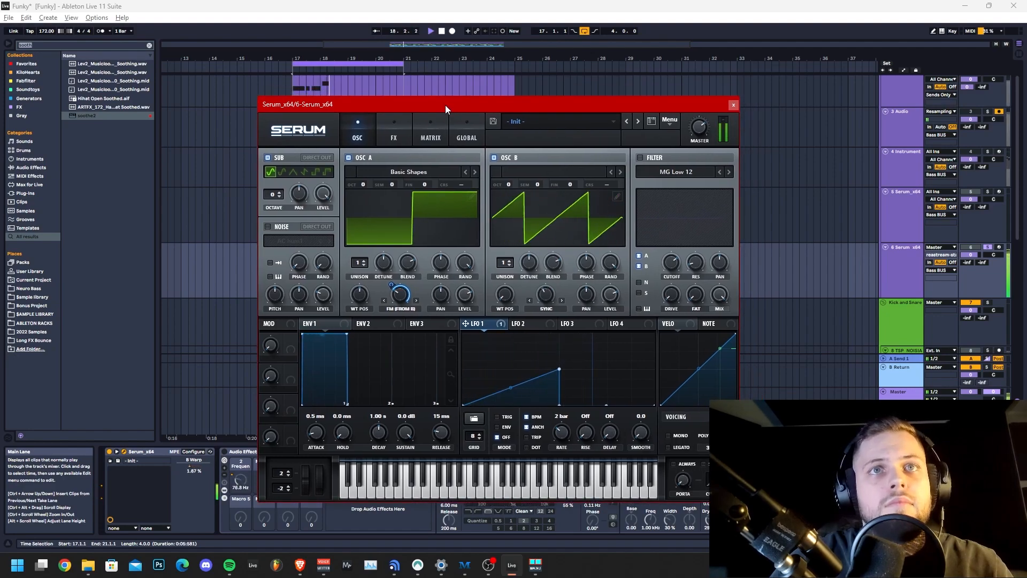
pyautogui.press('space')
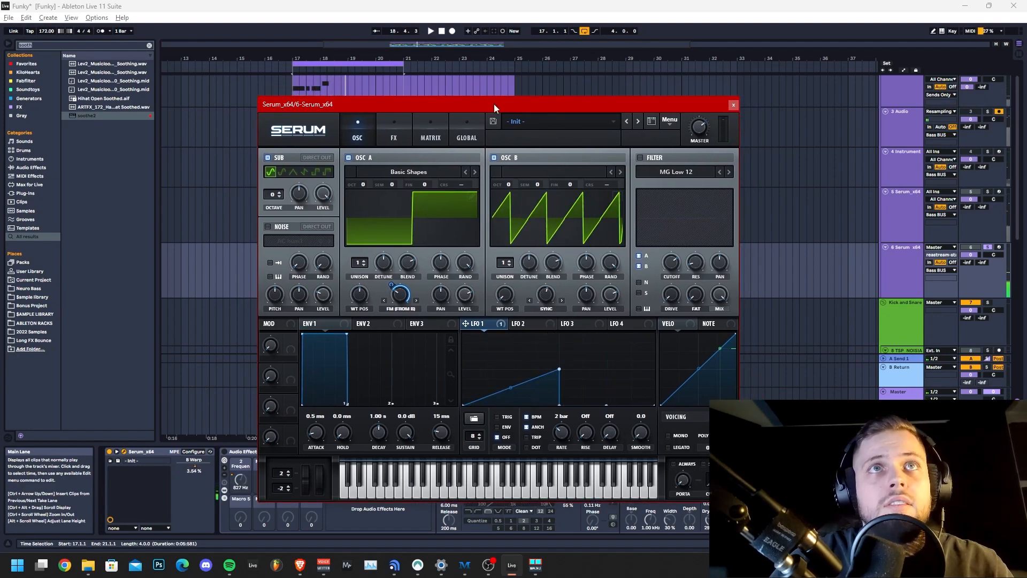
# Step: Show the automation lanes, display the Serum track's B Warp envelope and zoom to the four-bar selection with the synth window clear of it
pyautogui.moveTo(487, 101); pyautogui.dragTo(669, 101)
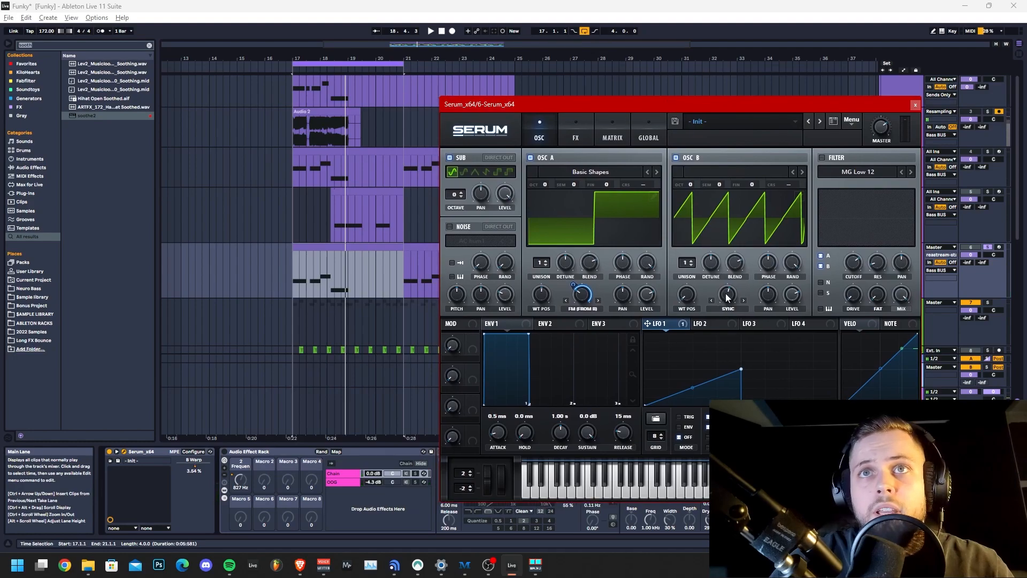
pyautogui.moveTo(672, 103); pyautogui.dragTo(688, 251)
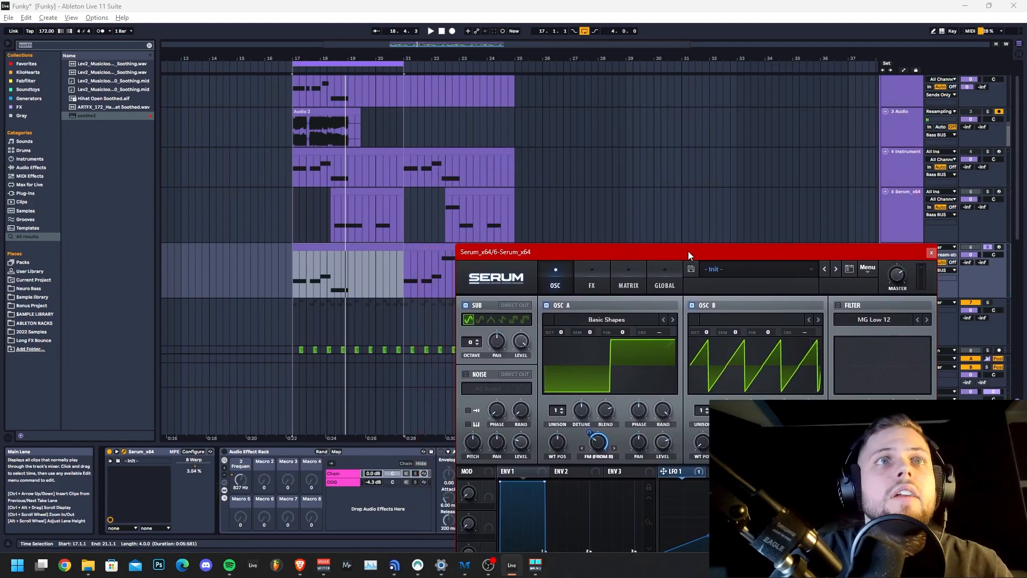
pyautogui.scroll(-3, 563, 143)
pyautogui.click(891, 197)
pyautogui.press('a')
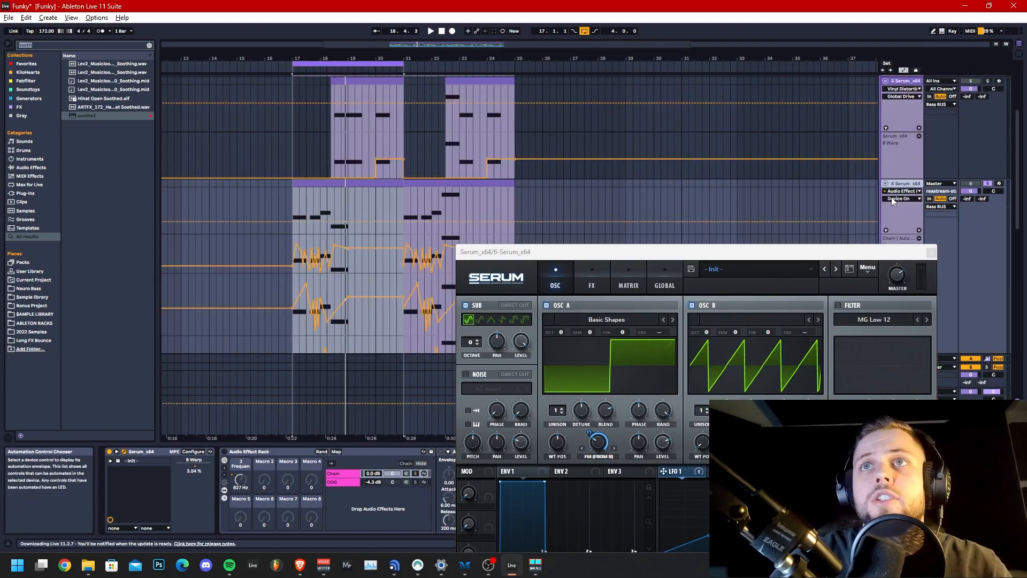
pyautogui.press('z')
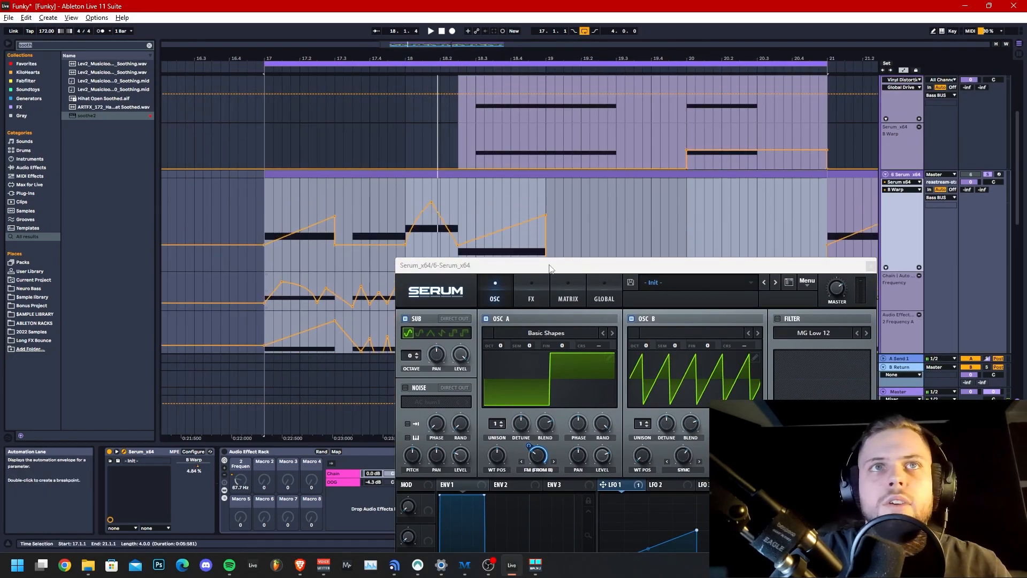
pyautogui.moveTo(609, 252); pyautogui.dragTo(525, 385)
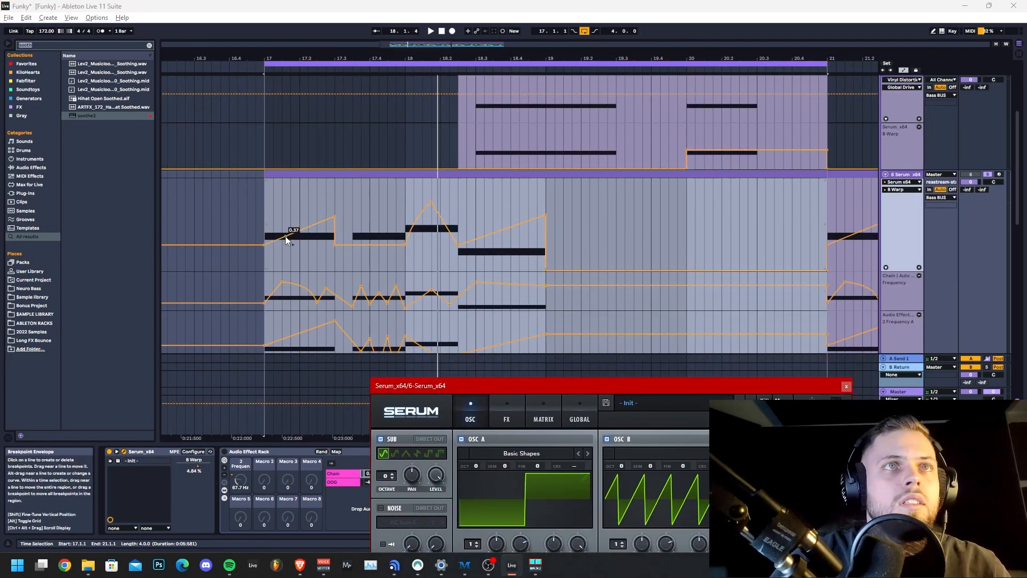
# Step: Play the loop to hear the B Warp automation against the bass notes
pyautogui.press('space')
pyautogui.moveTo(583, 387); pyautogui.dragTo(649, 309)
pyautogui.press('space')
pyautogui.press('space')
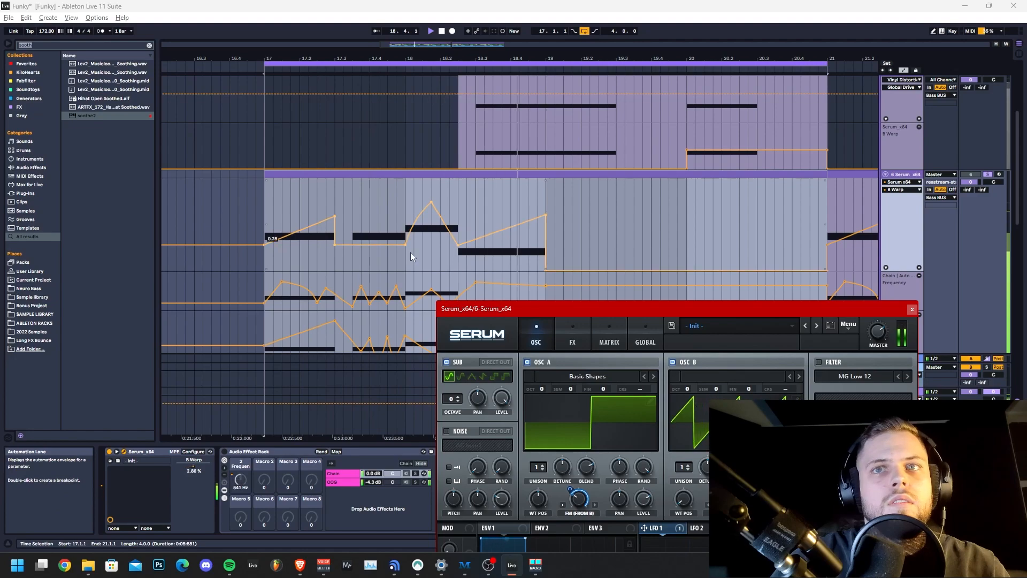
# Step: Sweep oscillator B's Sync amount up and down around loop playback, ending at 16%, and re-enable the overridden automation
pyautogui.moveTo(573, 307); pyautogui.dragTo(620, 159)
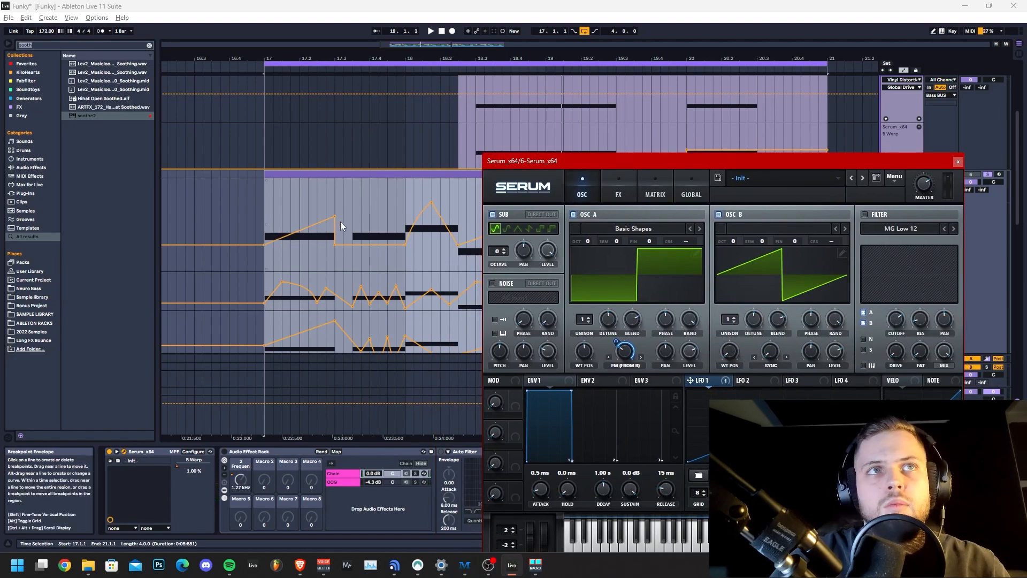
pyautogui.moveTo(768, 359); pyautogui.dragTo(758, 287)
pyautogui.press('space')
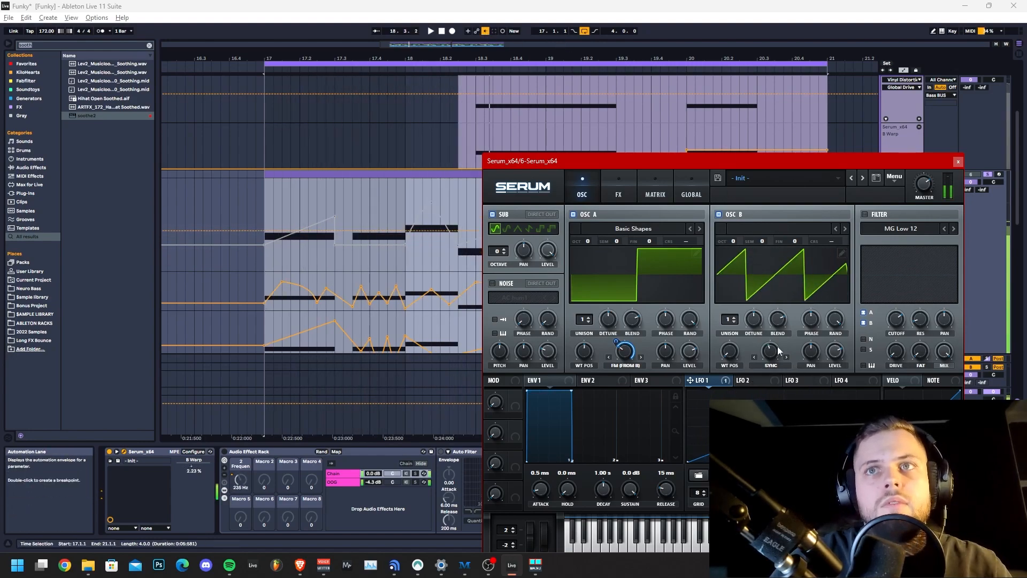
pyautogui.moveTo(770, 351); pyautogui.dragTo(766, 390)
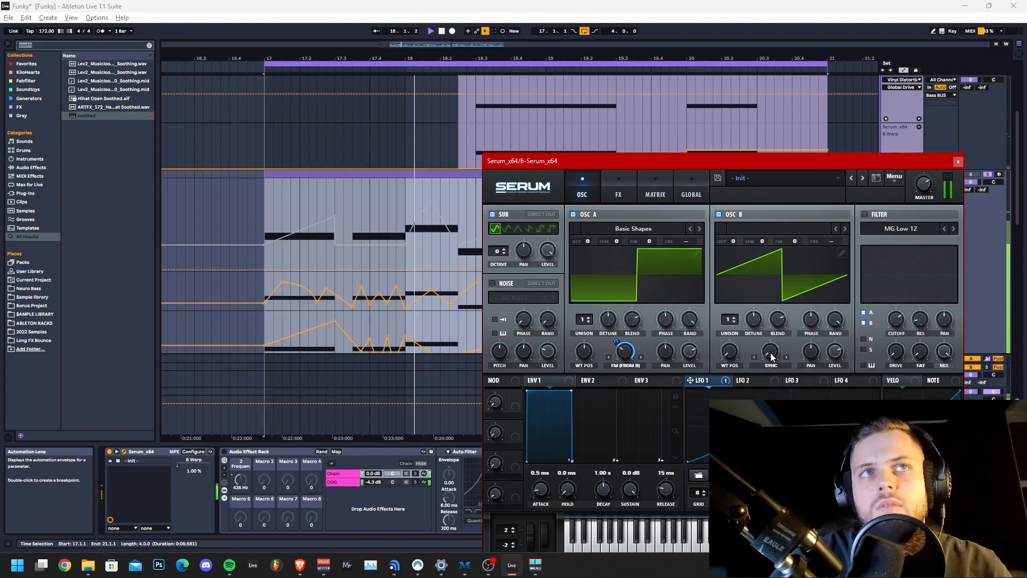
pyautogui.moveTo(771, 352); pyautogui.dragTo(779, 232)
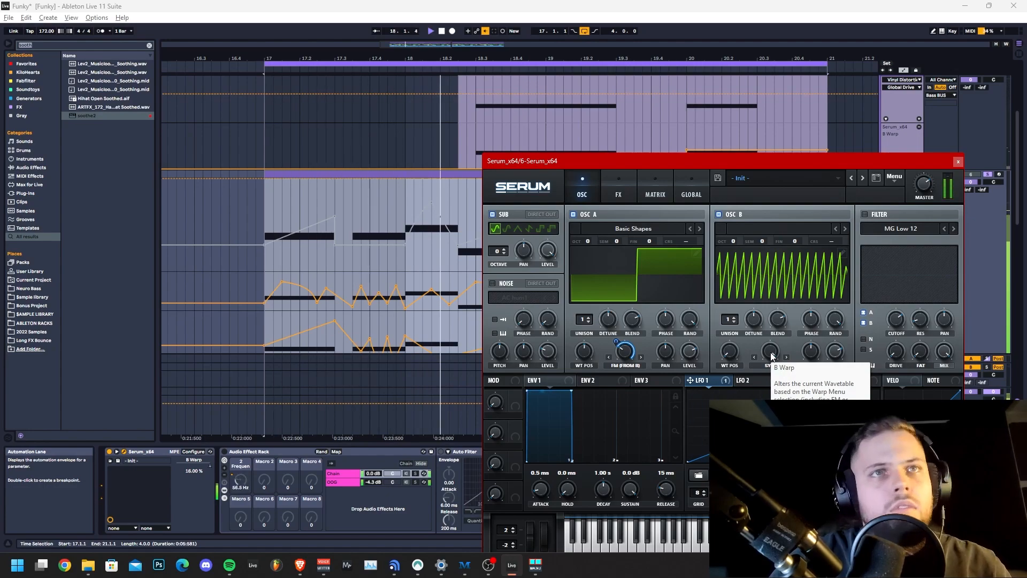
pyautogui.press('space')
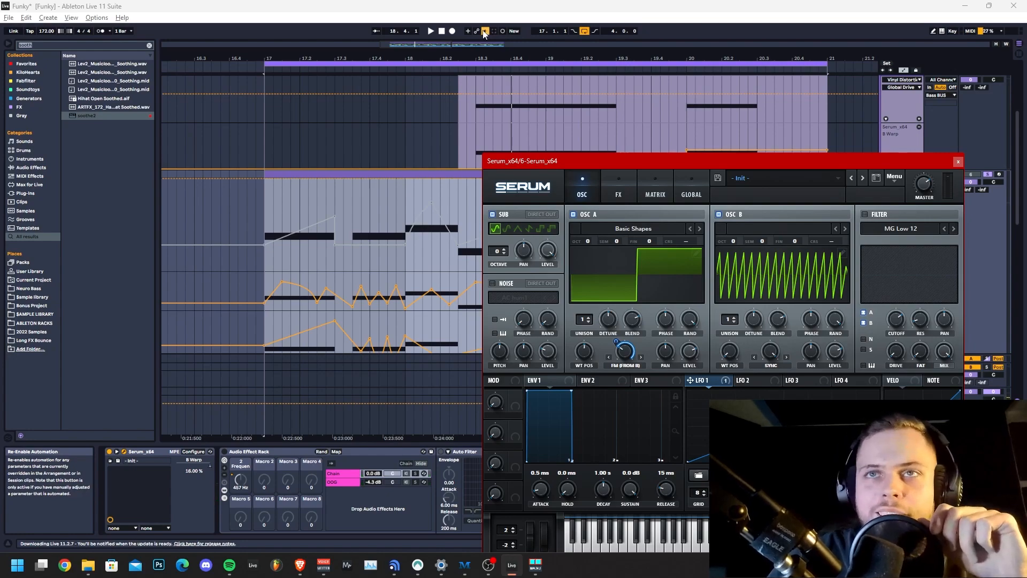
pyautogui.click(486, 34)
pyautogui.click(486, 33)
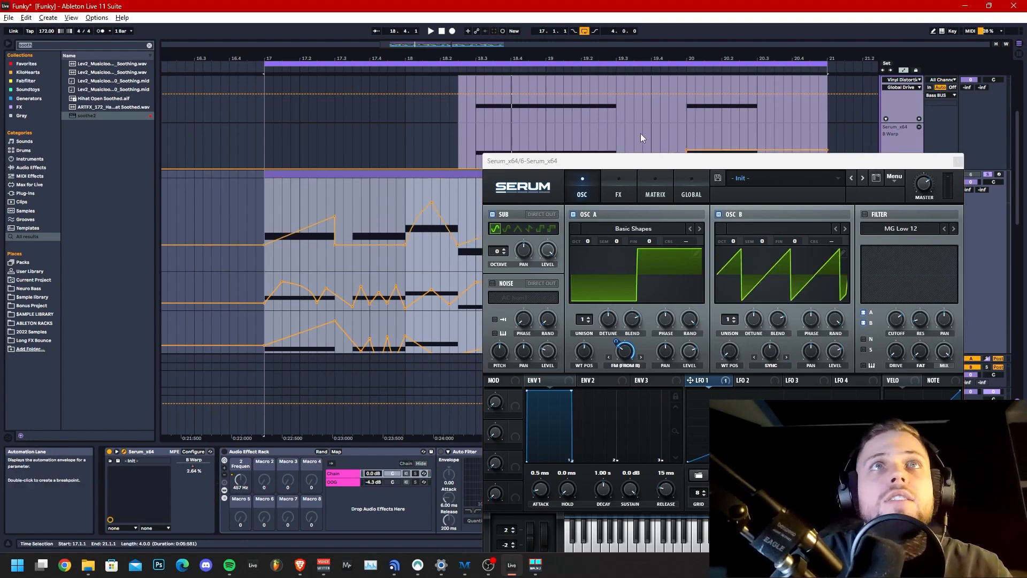
# Step: Reset the Auto Filter's resonance to zero and raise it back to 54%
pyautogui.press('space')
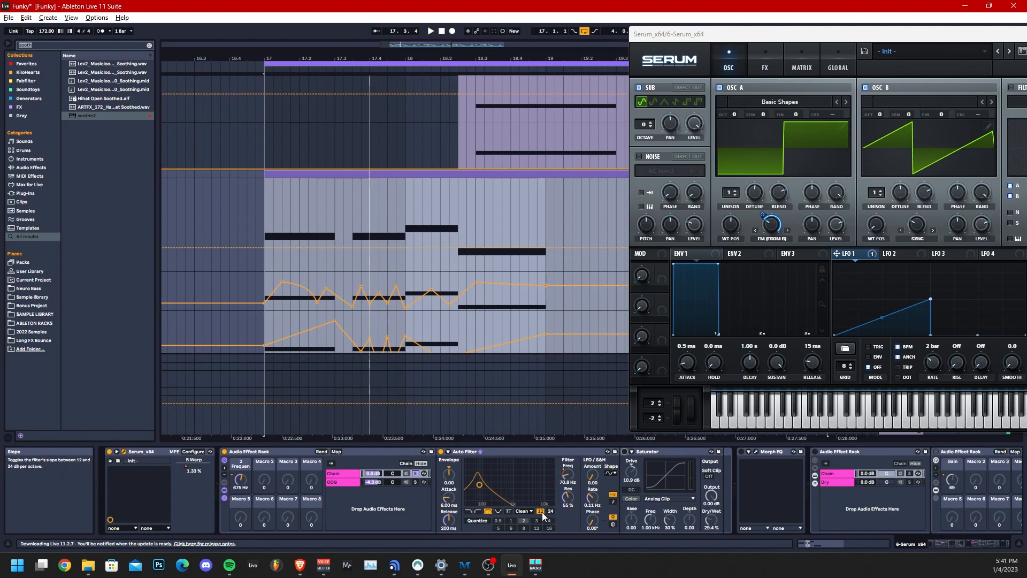
pyautogui.click(570, 502)
pyautogui.press('Delete')
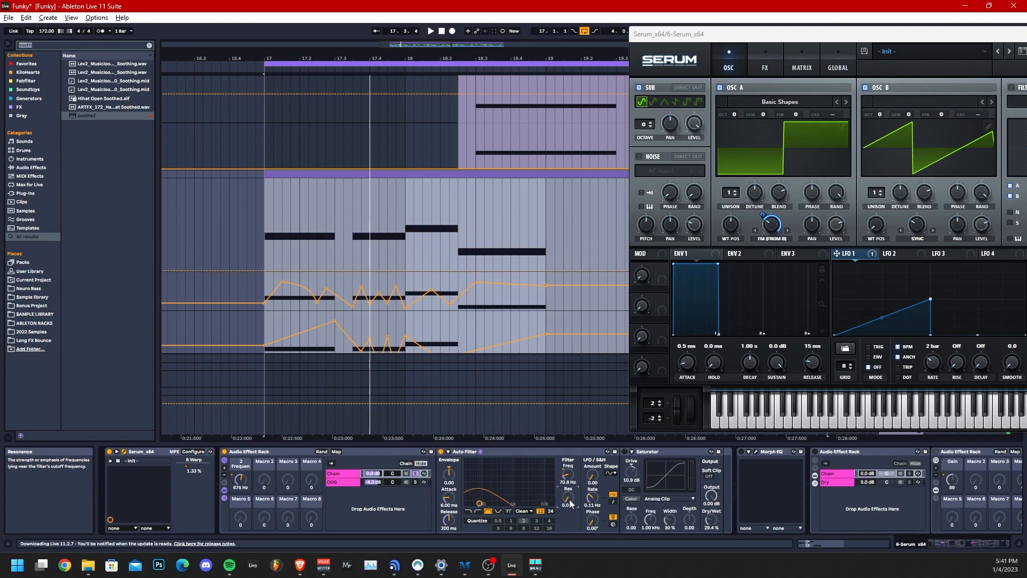
pyautogui.moveTo(569, 500); pyautogui.dragTo(569, 471)
# Step: Group the last Utility in the Serum track's device chain into an Audio Effect Rack and show its chain list and macros
pyautogui.scroll(-4, 445, 411)
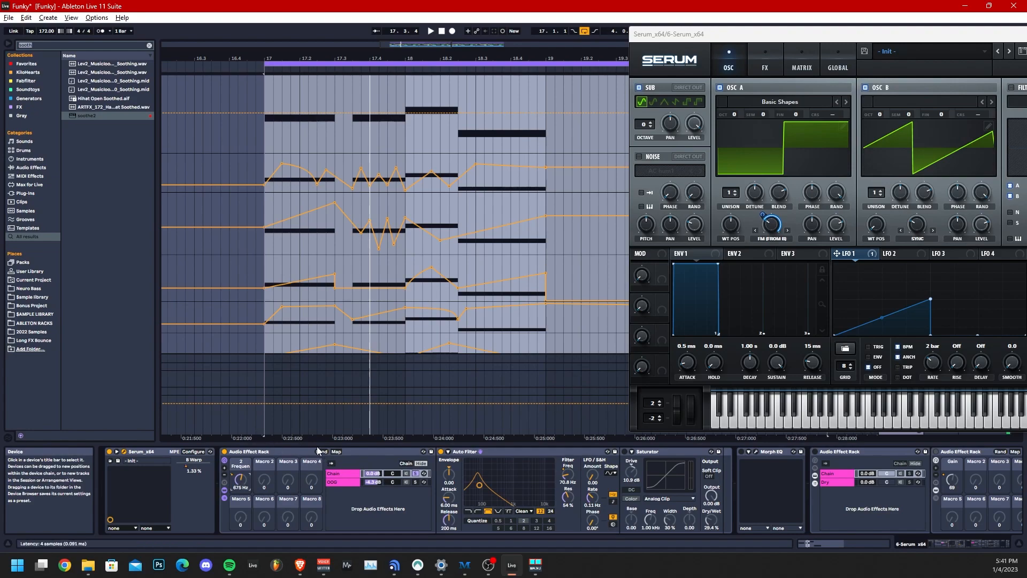
pyautogui.click(504, 451)
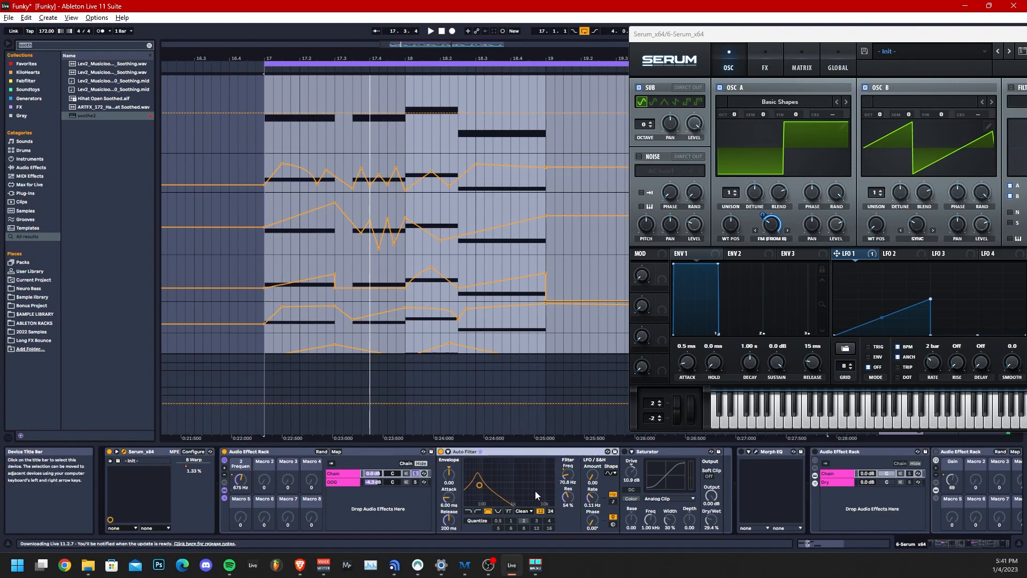
pyautogui.click(976, 543)
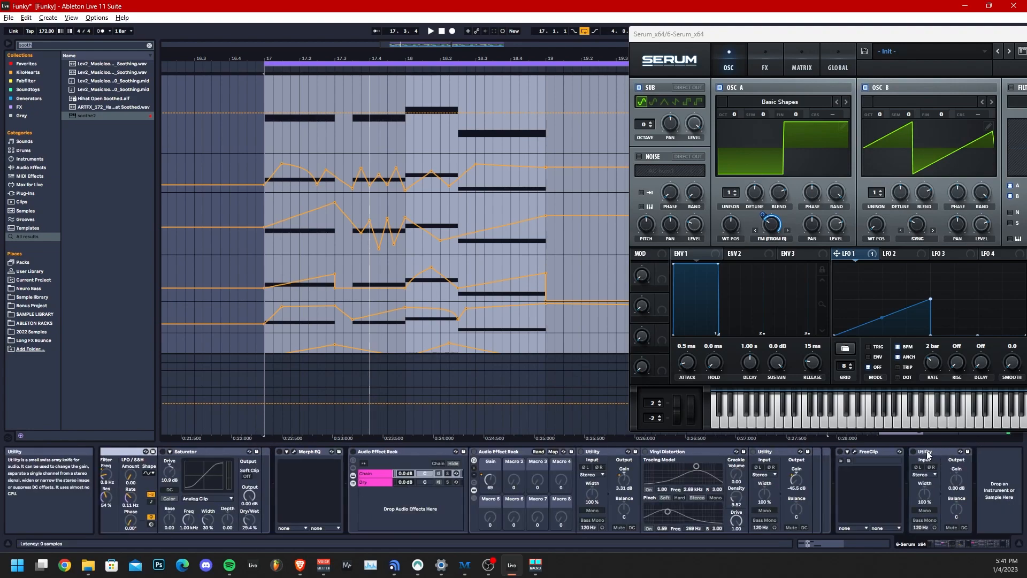
pyautogui.click(943, 455)
pyautogui.hotkey('ctrl', 'g')
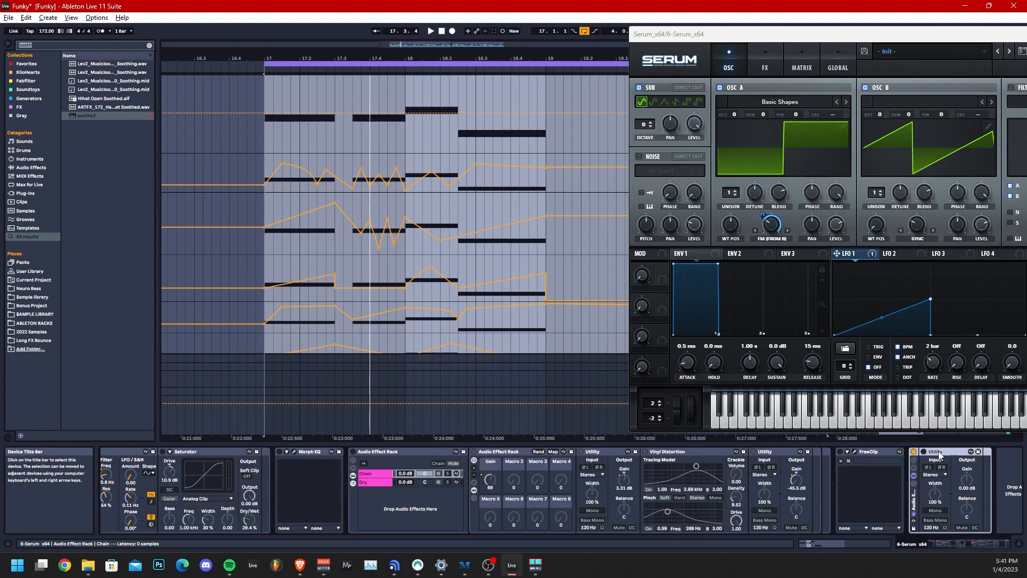
pyautogui.click(914, 486)
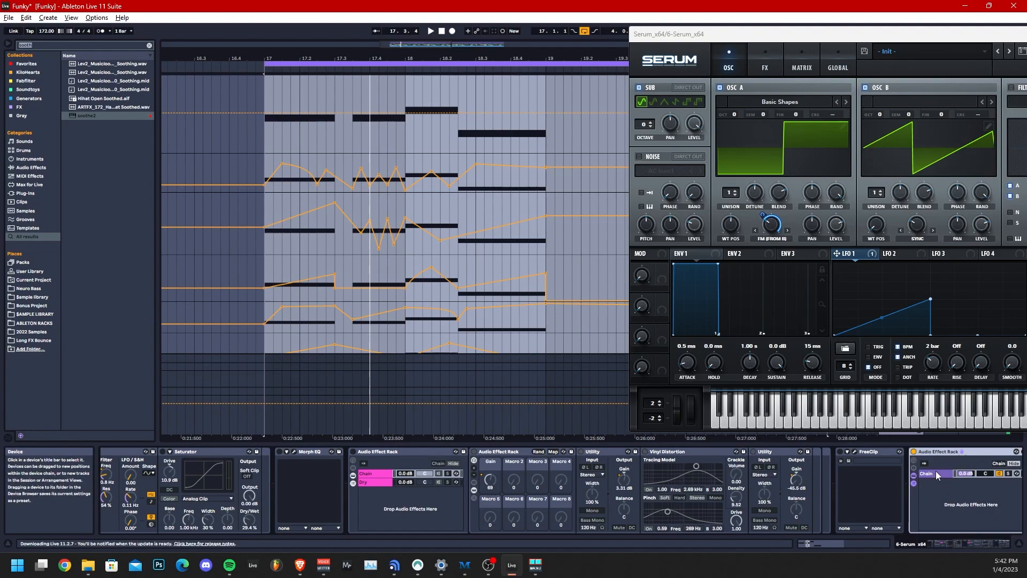
pyautogui.click(964, 544)
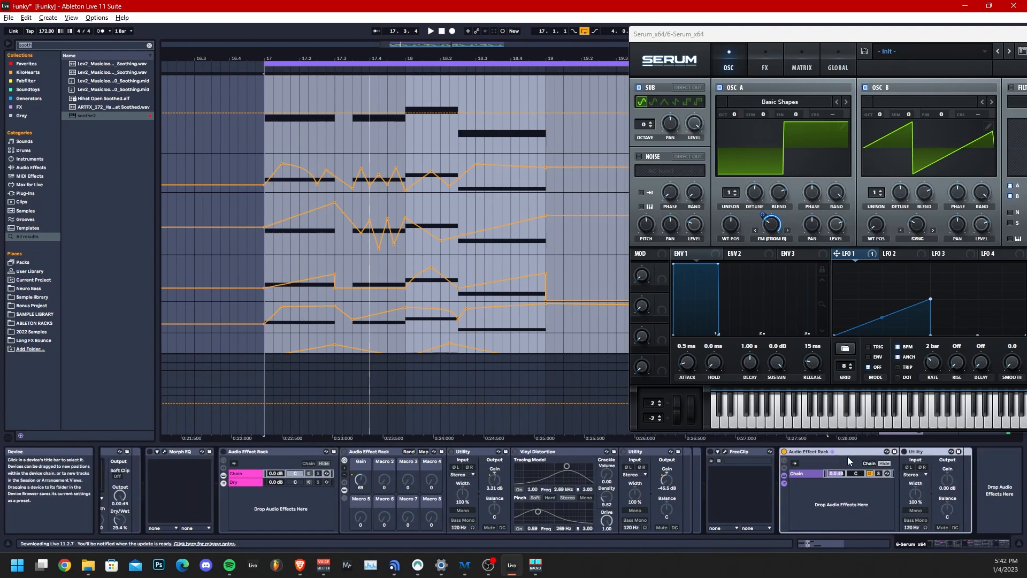
pyautogui.click(785, 460)
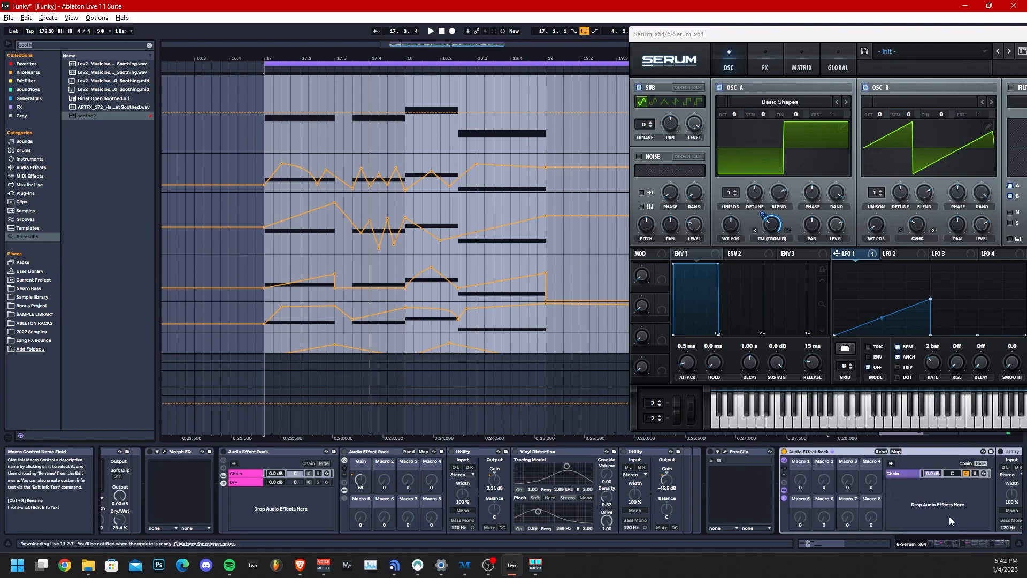
# Step: Look at the mapping options for the Auto Filter's frequency and turn on macro mapping for the first Audio Effect Rack
pyautogui.click(1004, 546)
pyautogui.moveTo(999, 548); pyautogui.dragTo(951, 548)
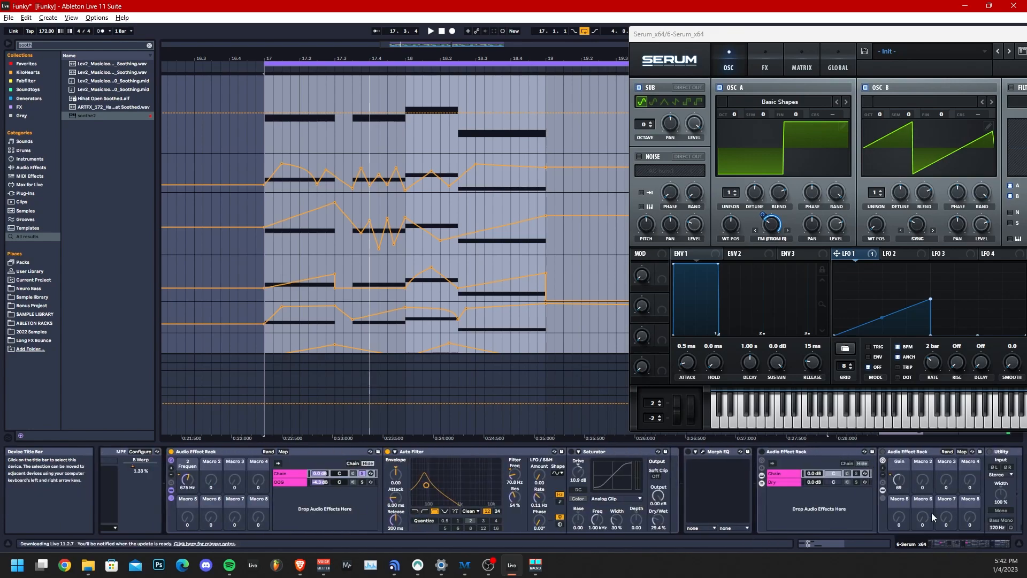
pyautogui.click(966, 547)
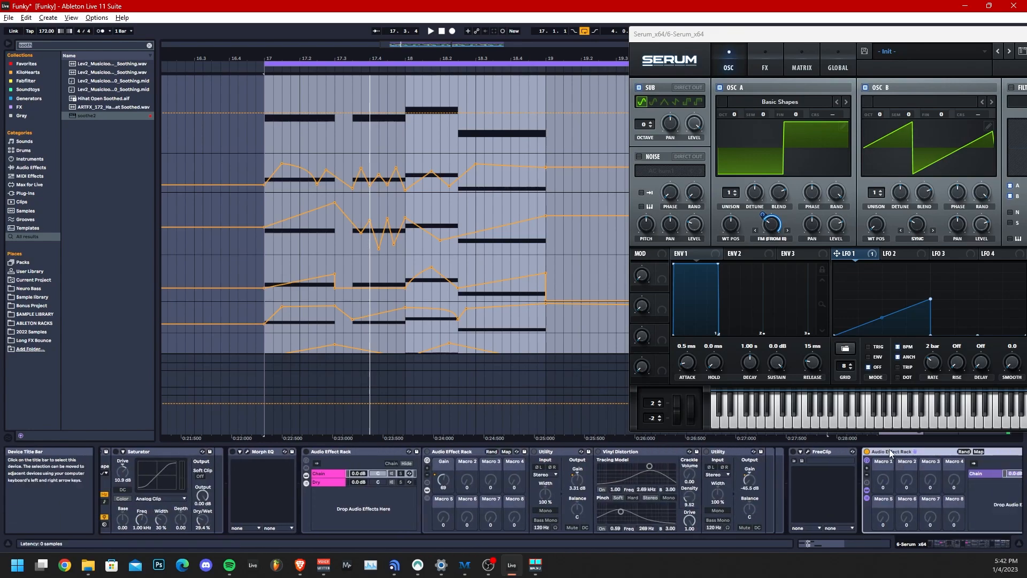
pyautogui.moveTo(959, 541); pyautogui.dragTo(923, 547)
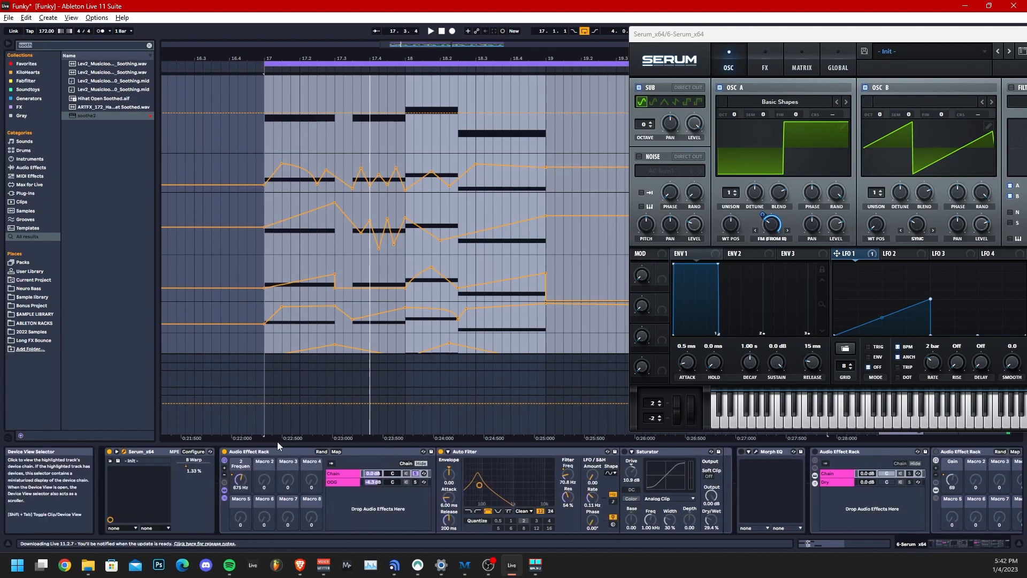
pyautogui.click(253, 453)
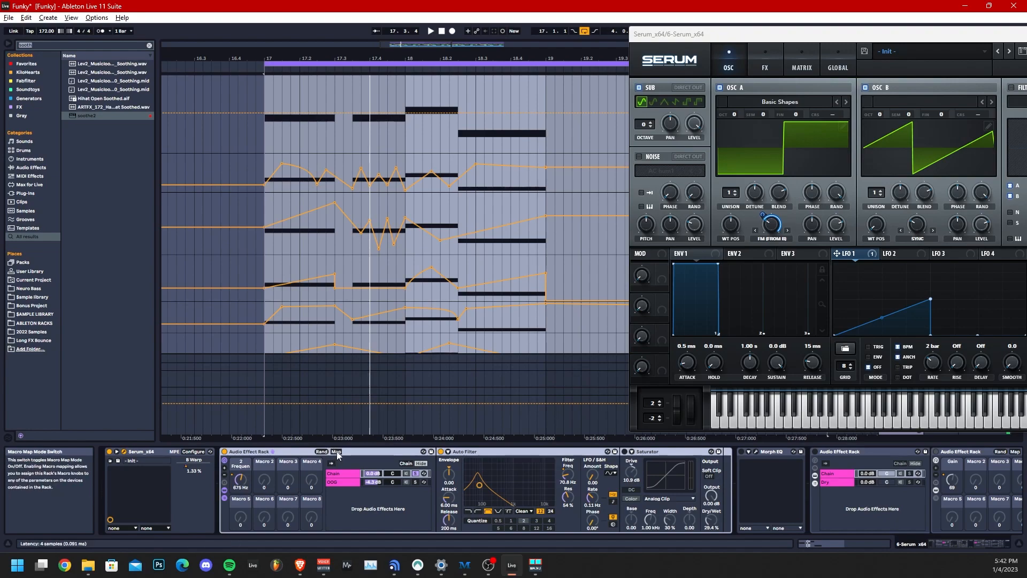
pyautogui.rightClick(568, 477)
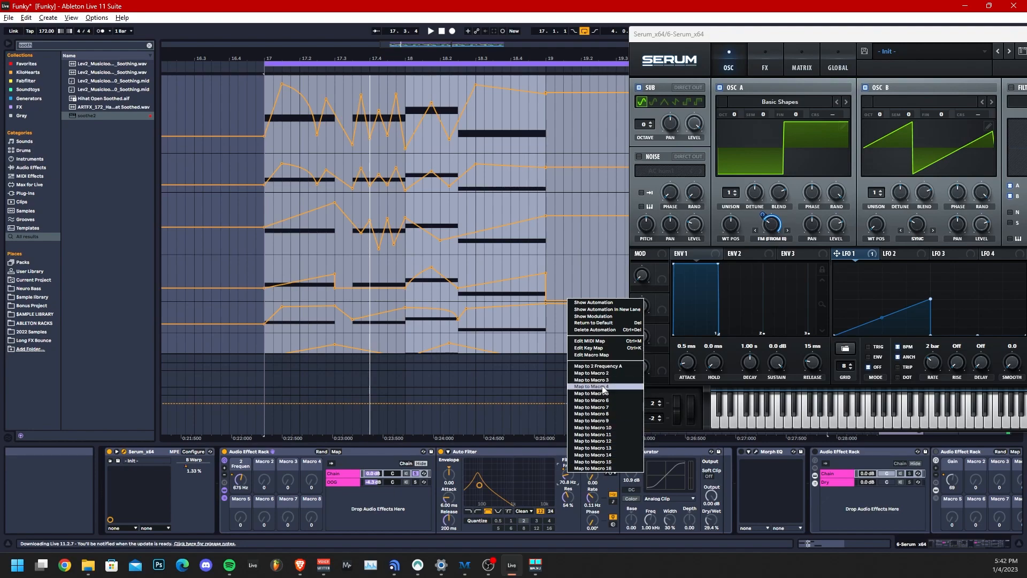
pyautogui.click(243, 462)
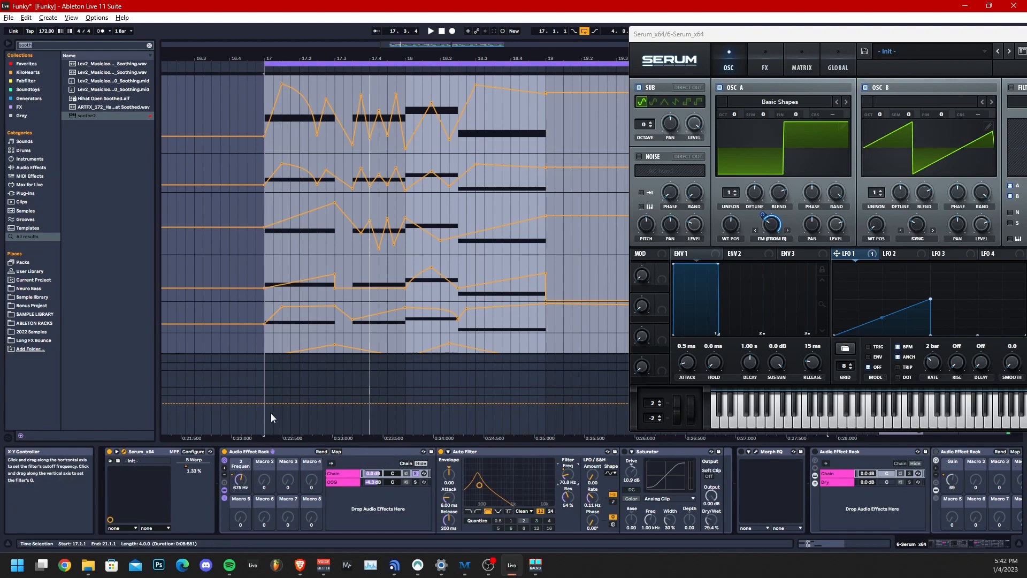
pyautogui.click(337, 452)
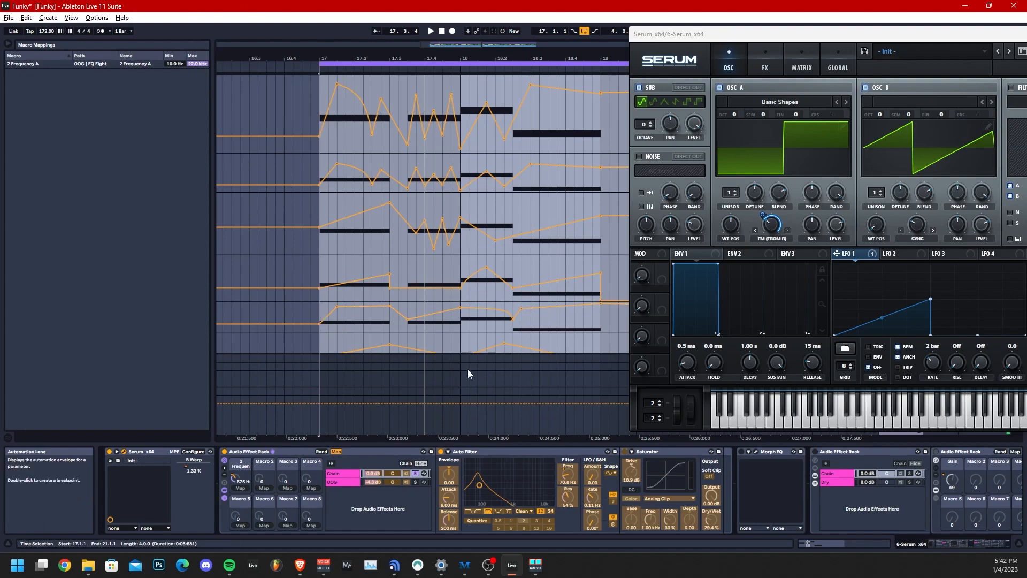
# Step: Leave macro mapping mode, activate the Saturator after the Auto Filter and play the loop
pyautogui.click(336, 452)
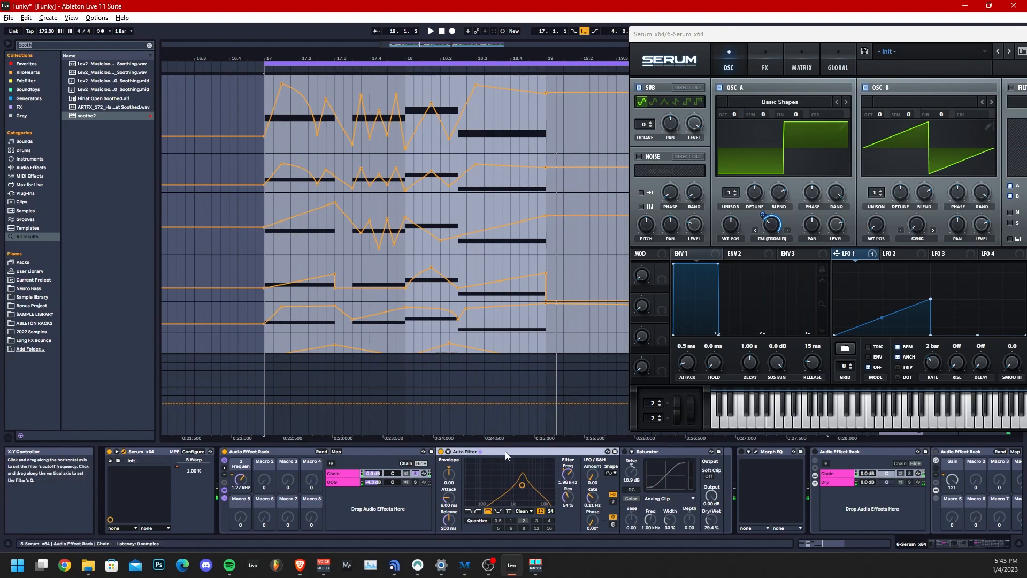
pyautogui.scroll(1, 362, 213)
pyautogui.scroll(1, 362, 213)
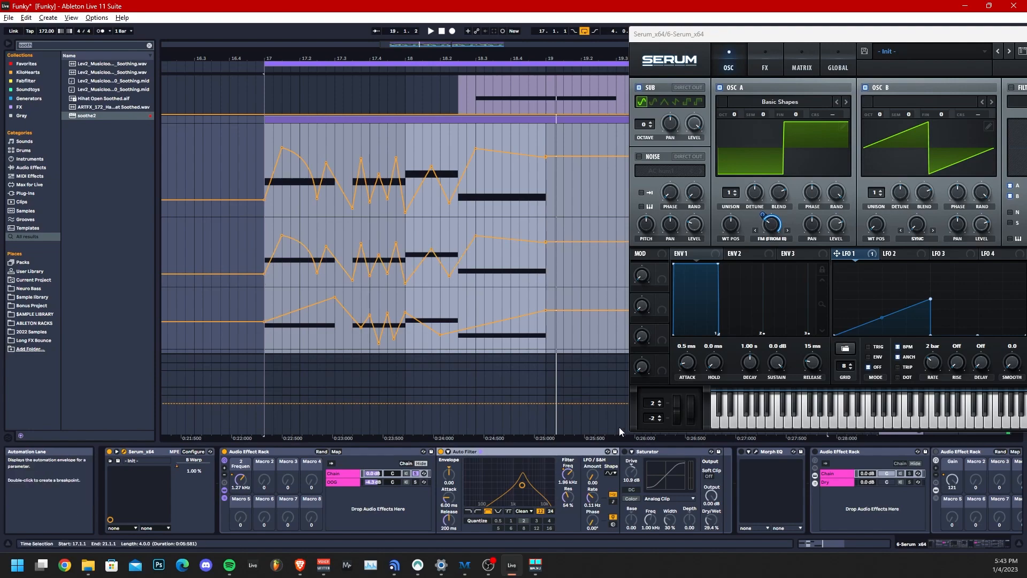
pyautogui.click(626, 455)
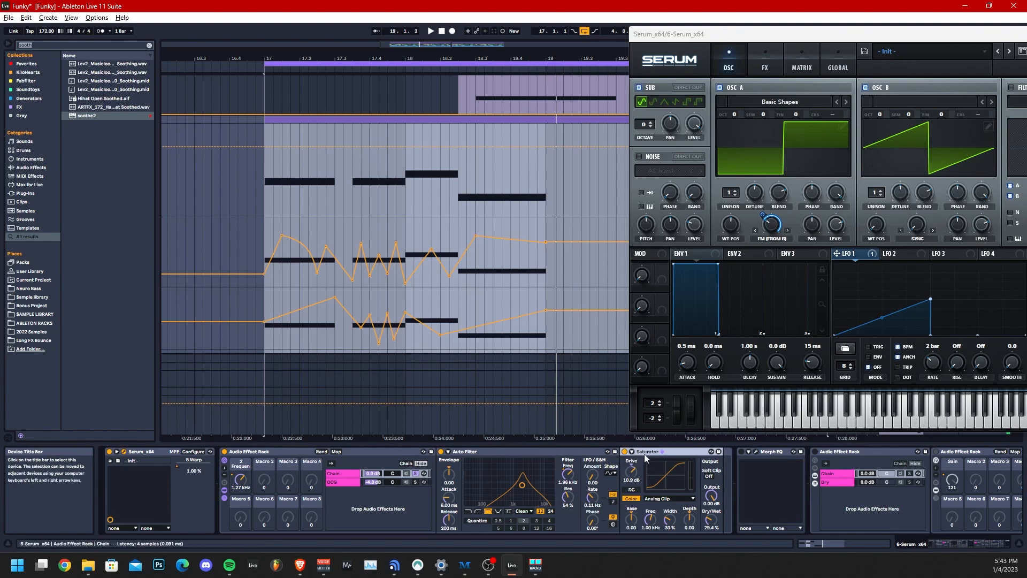
pyautogui.press('space')
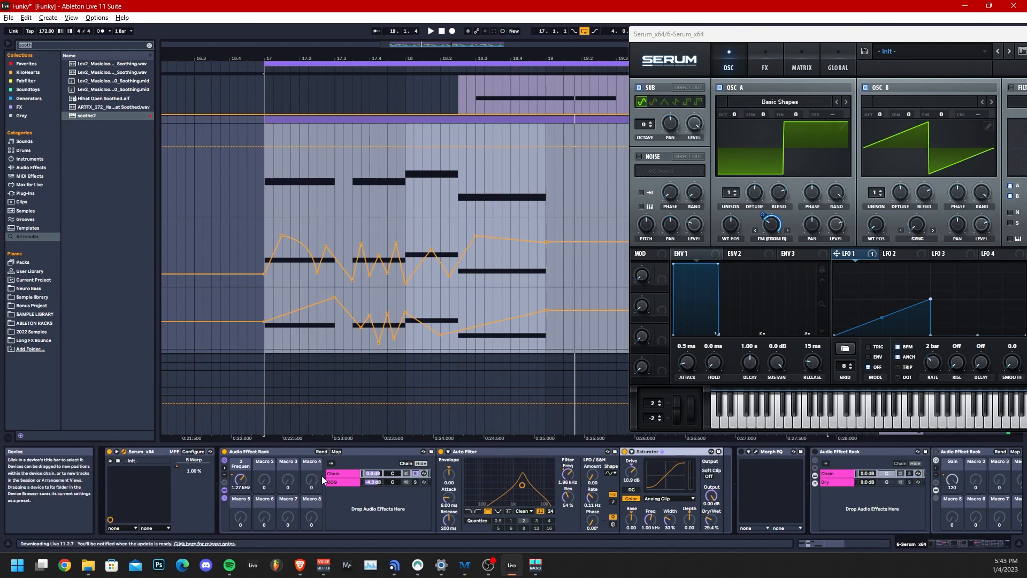
# Step: Duplicate the first chain in the first Audio Effect Rack and delete the copy
pyautogui.click(339, 481)
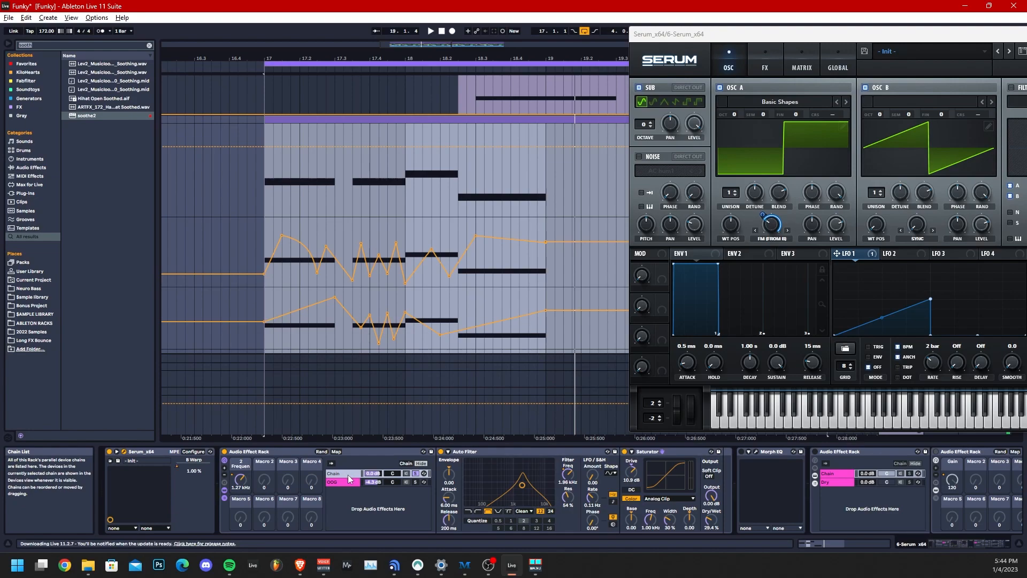
pyautogui.click(348, 474)
pyautogui.hotkey('ctrl', 'd')
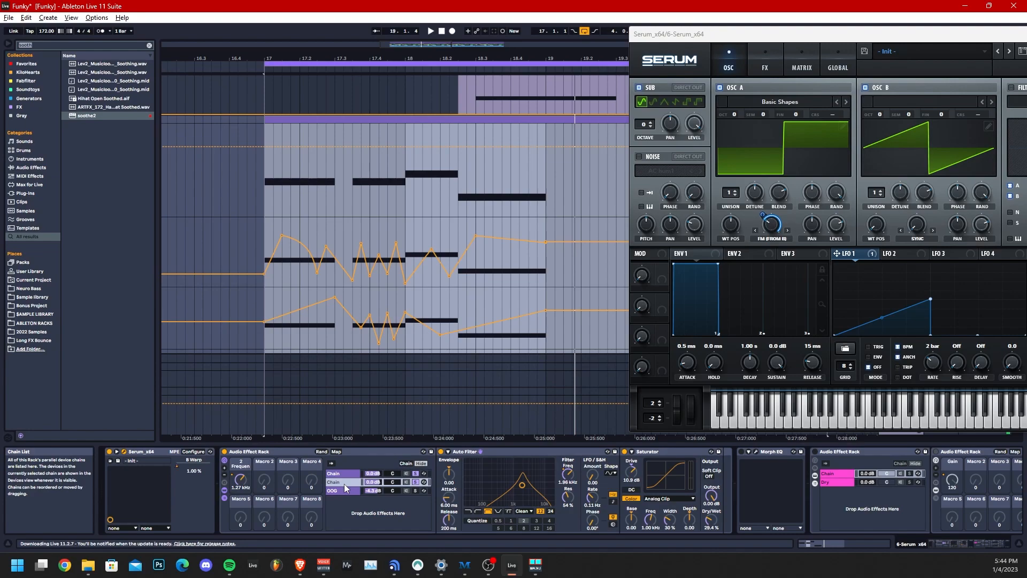
pyautogui.press('Delete')
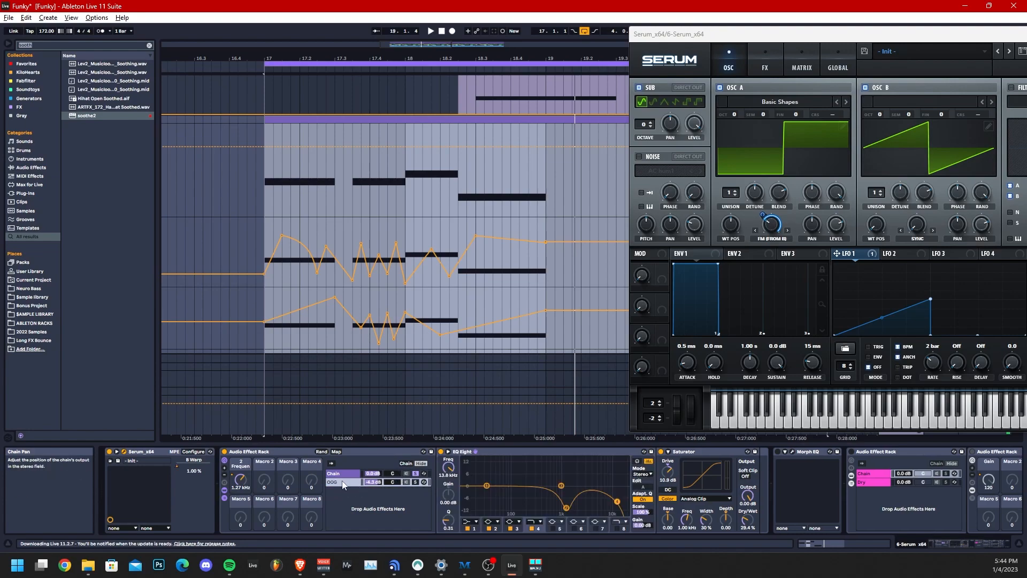
# Step: Switch between the rack's first chain and the OOG chain to compare their devices, ending on the OOG chain's EQ Eight
pyautogui.click(343, 474)
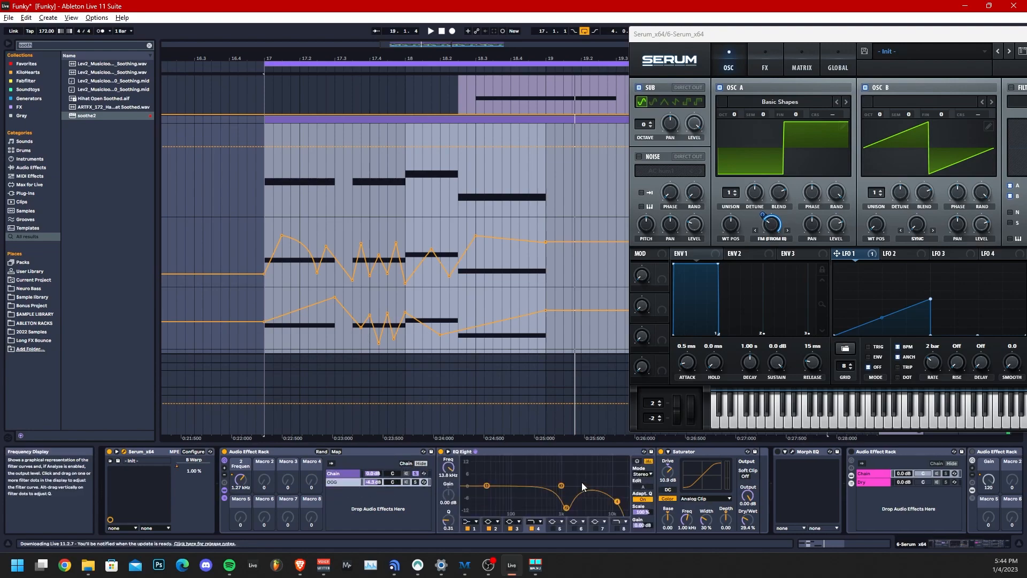
pyautogui.click(346, 474)
pyautogui.click(490, 452)
pyautogui.click(347, 484)
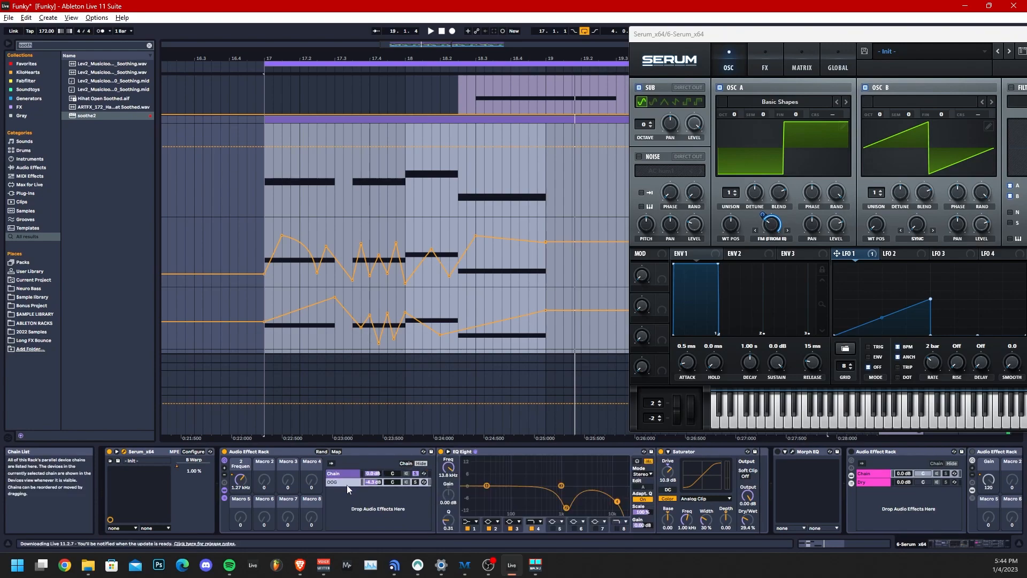
pyautogui.click(516, 452)
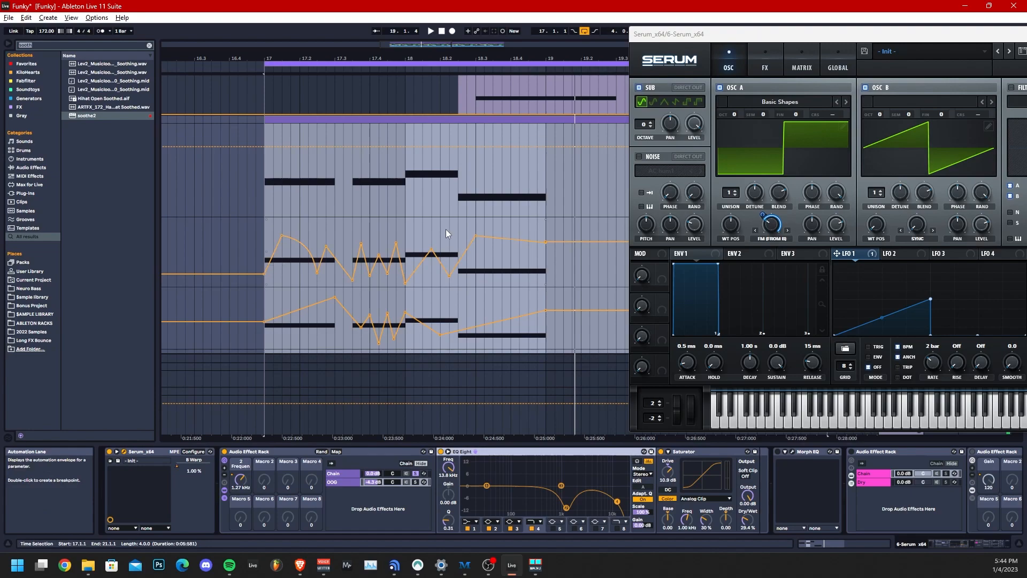
# Step: Solo the OOG chain to hear its EQ Eight during loop playback, and bring the first chain back in for comparison
pyautogui.scroll(-3, 446, 229)
pyautogui.click(350, 476)
pyautogui.click(414, 483)
pyautogui.click(344, 483)
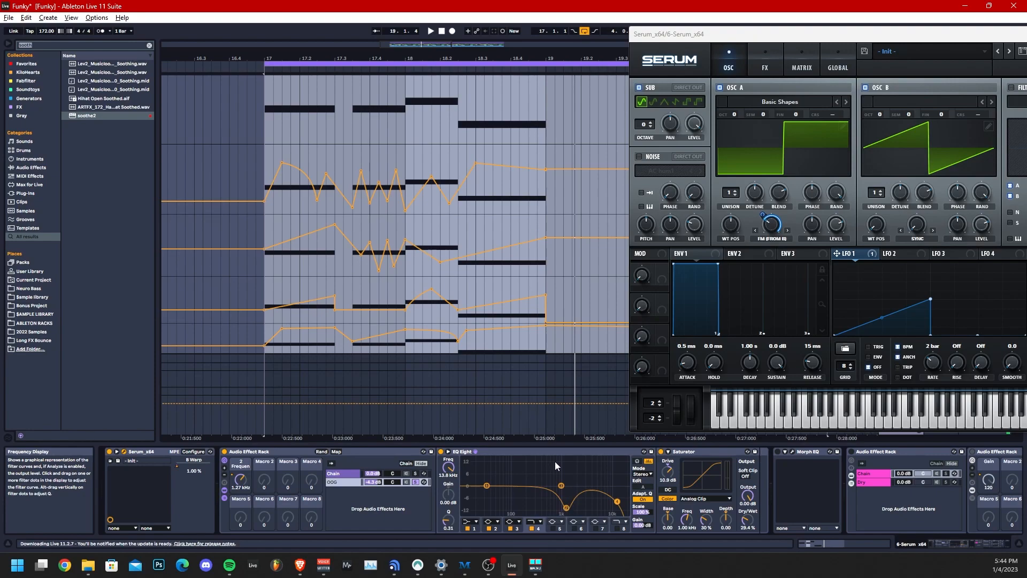
pyautogui.press('space')
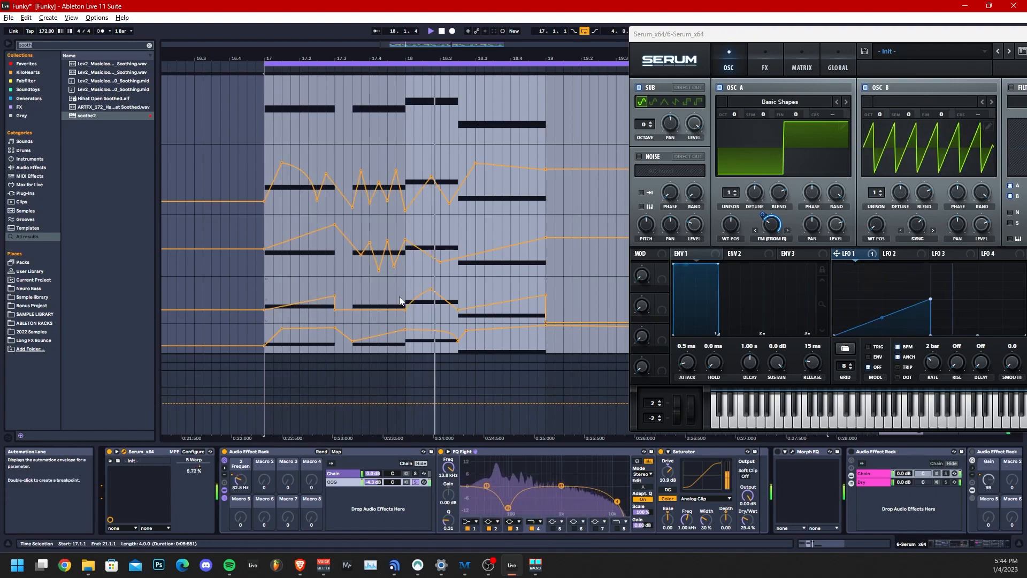
pyautogui.press('space')
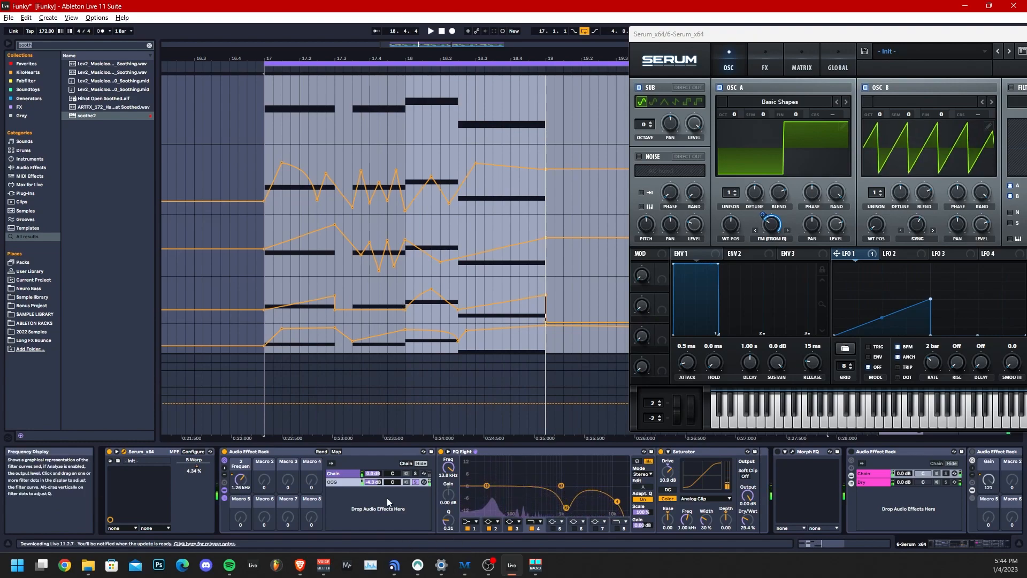
pyautogui.press('space')
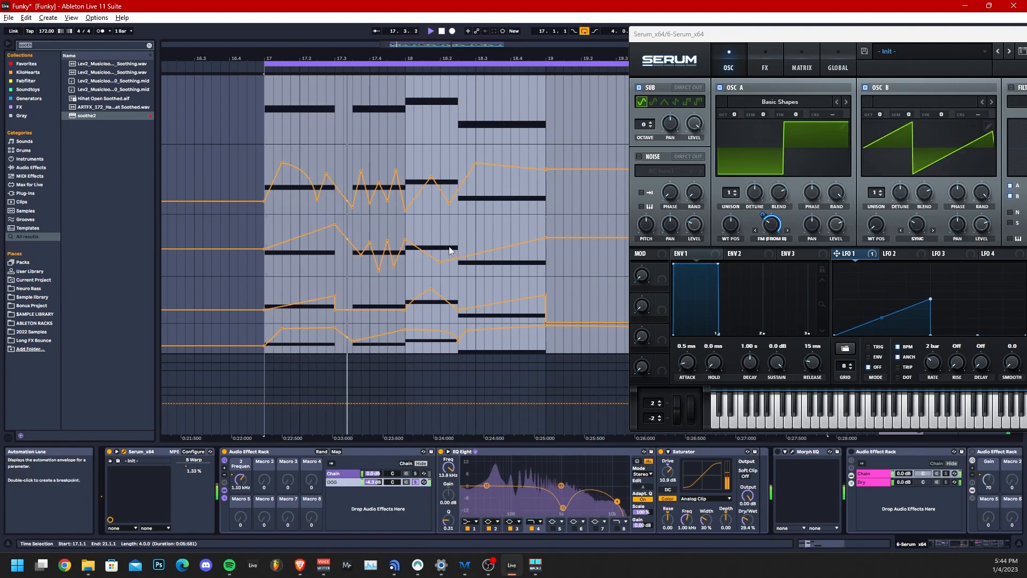
pyautogui.press('space')
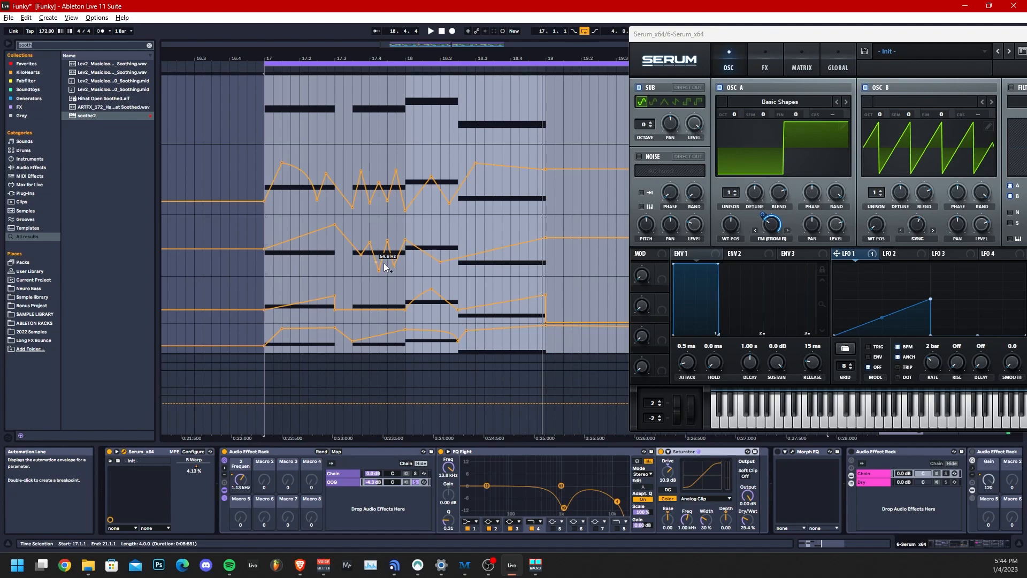
pyautogui.click(418, 478)
pyautogui.press('space')
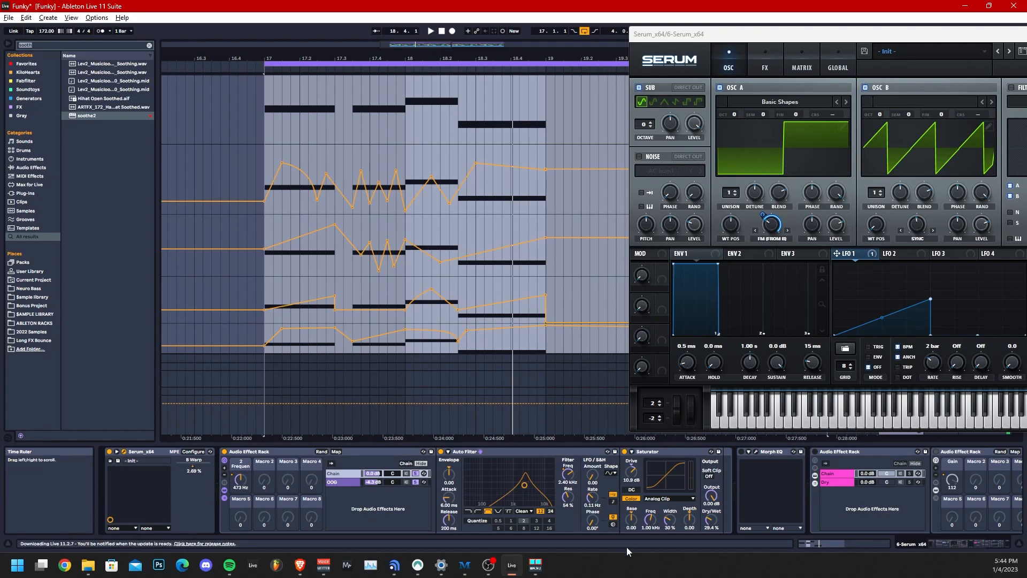
# Step: Activate Morph EQ after the Saturator and compare the loop with it bypassed and enabled
pyautogui.moveTo(937, 544); pyautogui.dragTo(978, 545)
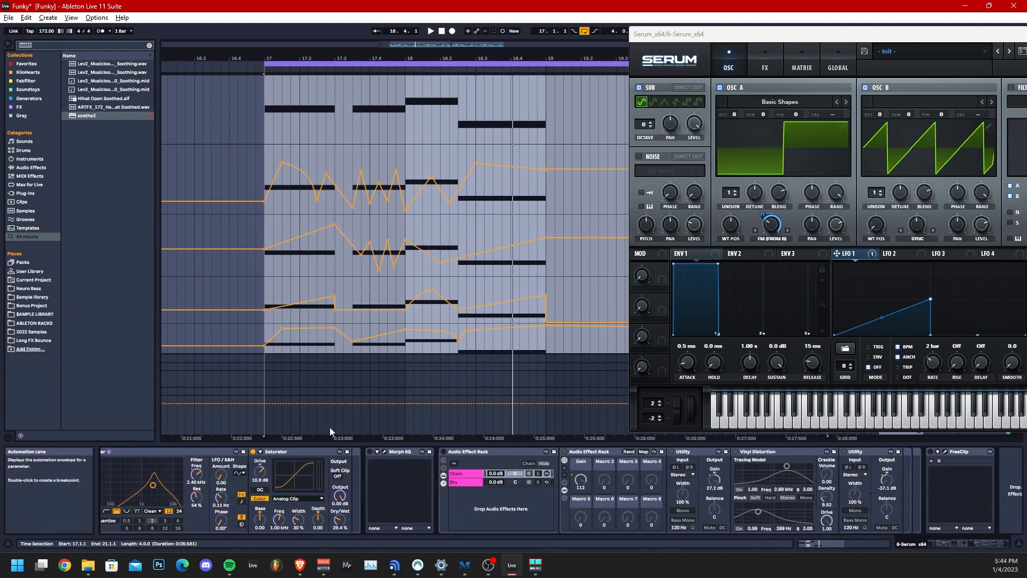
pyautogui.click(369, 452)
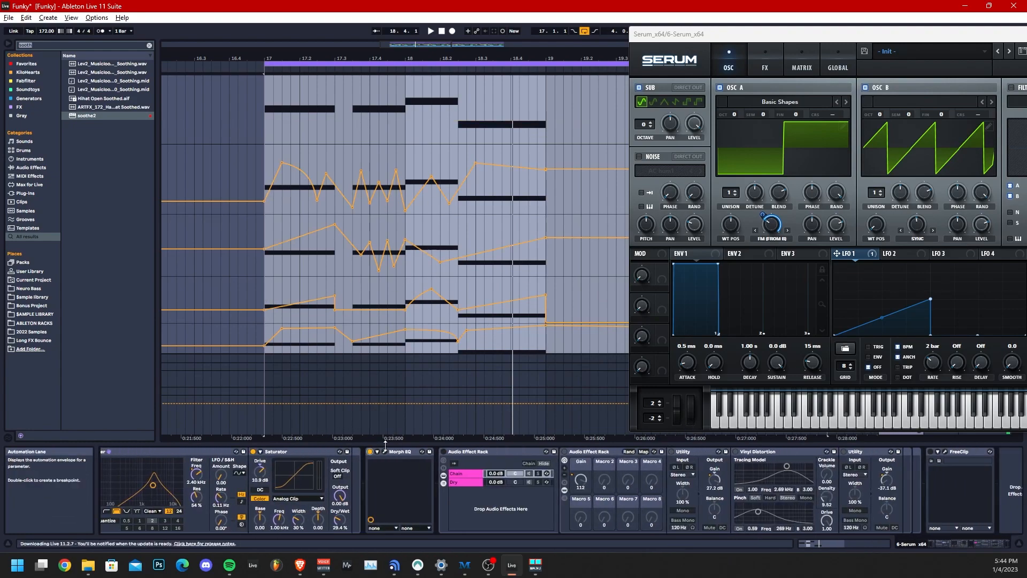
pyautogui.press('space')
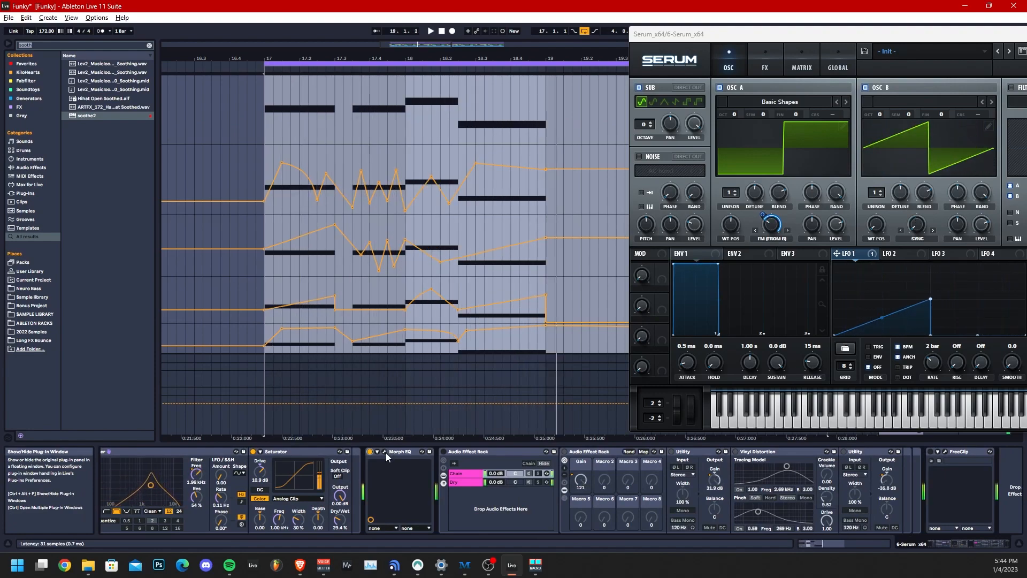
pyautogui.click(370, 453)
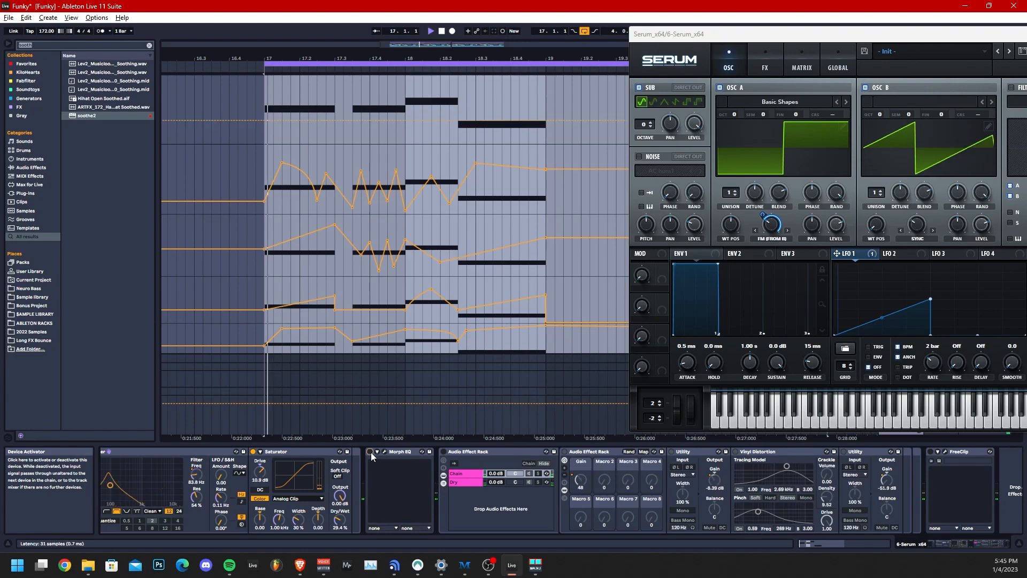
pyautogui.click(369, 453)
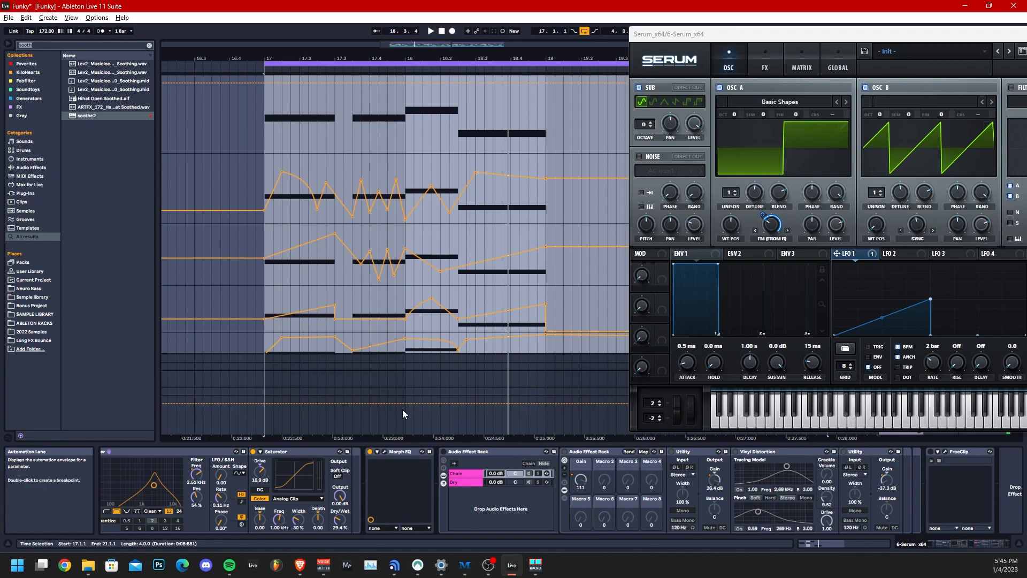
# Step: Show the Morph EQ plug-in window and play the loop to watch its curve morph
pyautogui.click(384, 453)
pyautogui.moveTo(551, 141); pyautogui.dragTo(336, 118)
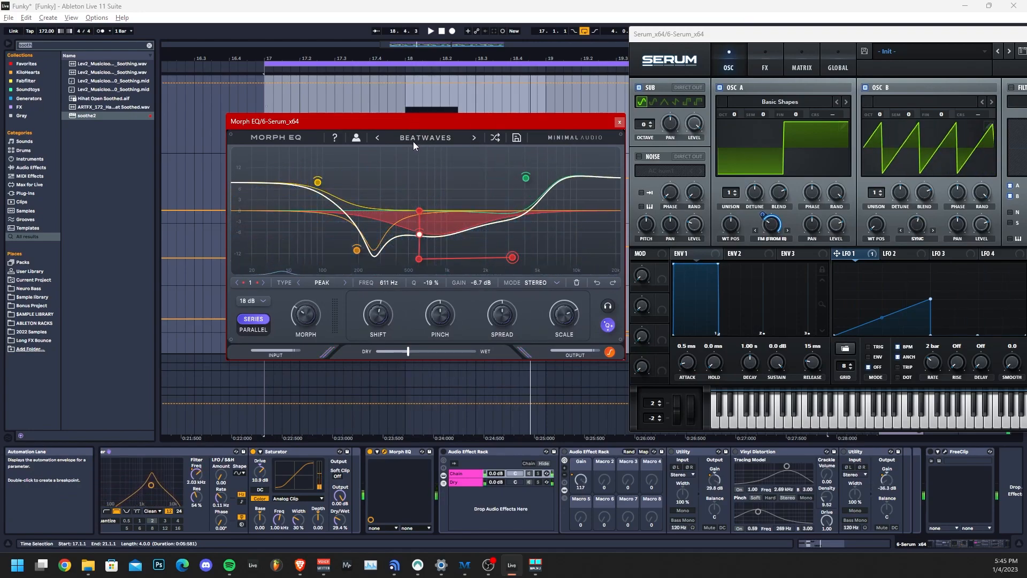
pyautogui.press('space')
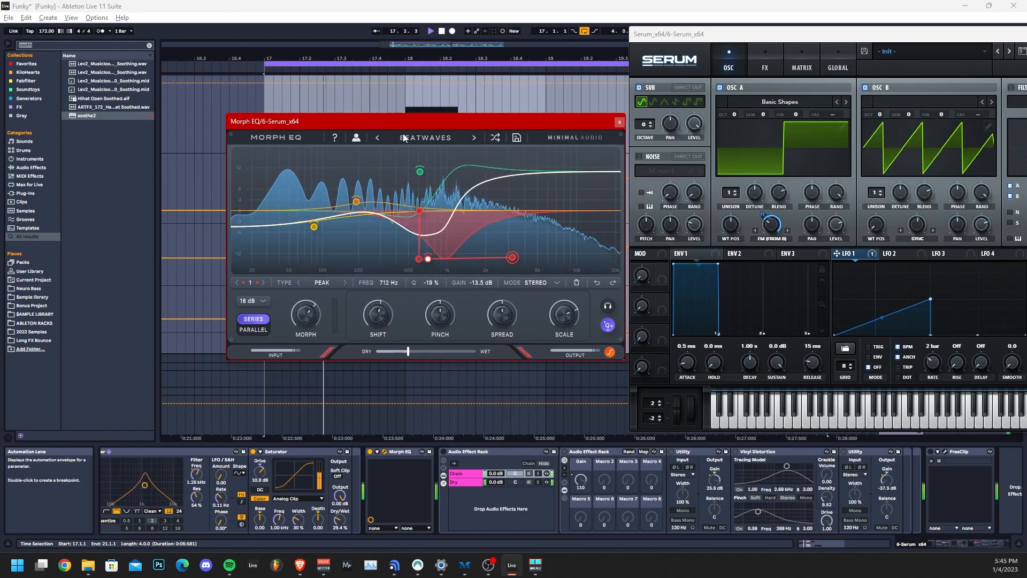
pyautogui.press('space')
# Step: Close the Serum window, move the Morph EQ window clear of the automation lanes and play the loop alongside the Morph automation
pyautogui.moveTo(943, 34); pyautogui.dragTo(627, 124)
pyautogui.click(789, 126)
pyautogui.moveTo(268, 121); pyautogui.dragTo(635, 178)
pyautogui.scroll(-2, 457, 185)
pyautogui.moveTo(770, 175); pyautogui.dragTo(548, 252)
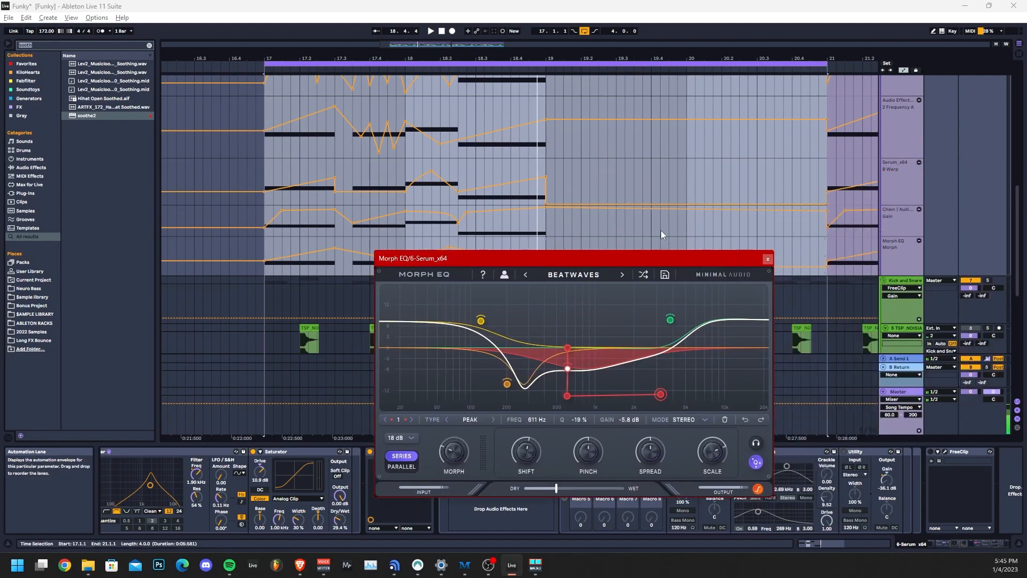
pyautogui.scroll(-3, 593, 158)
pyautogui.press('space')
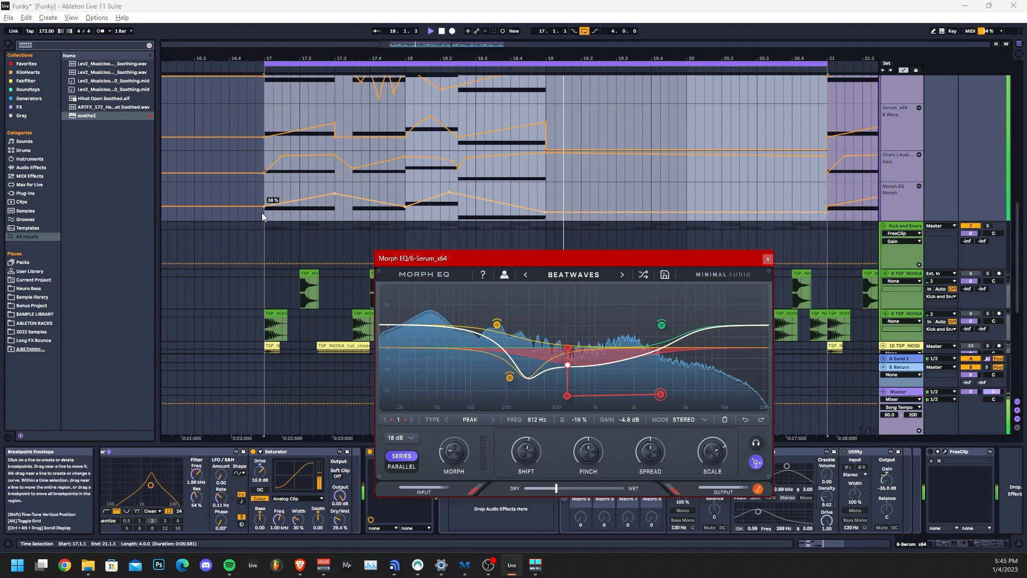
# Step: Reposition the Morph EQ window, deactivate Morph EQ and play the loop without it
pyautogui.moveTo(578, 256); pyautogui.dragTo(421, 210)
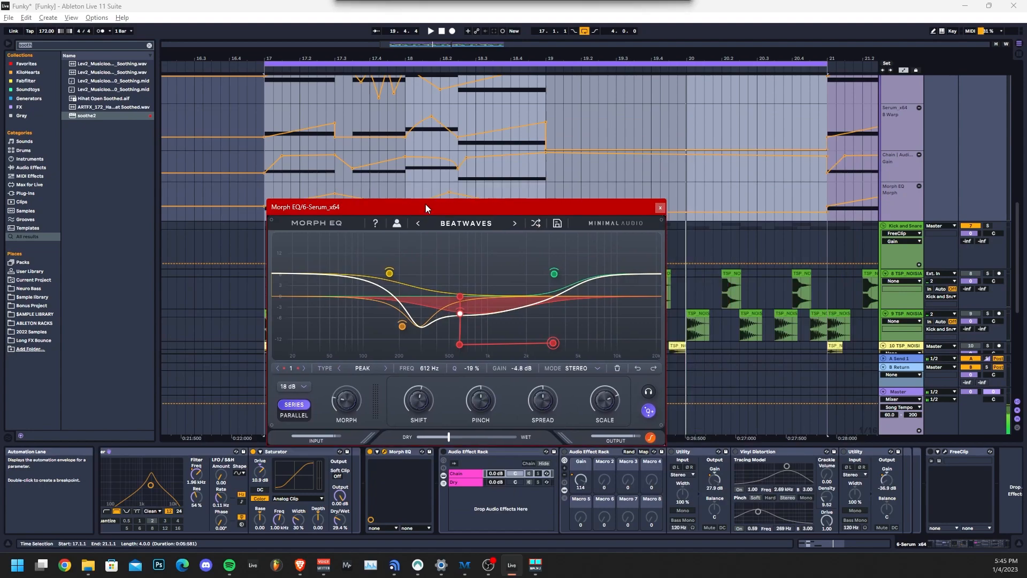
pyautogui.scroll(5, 467, 160)
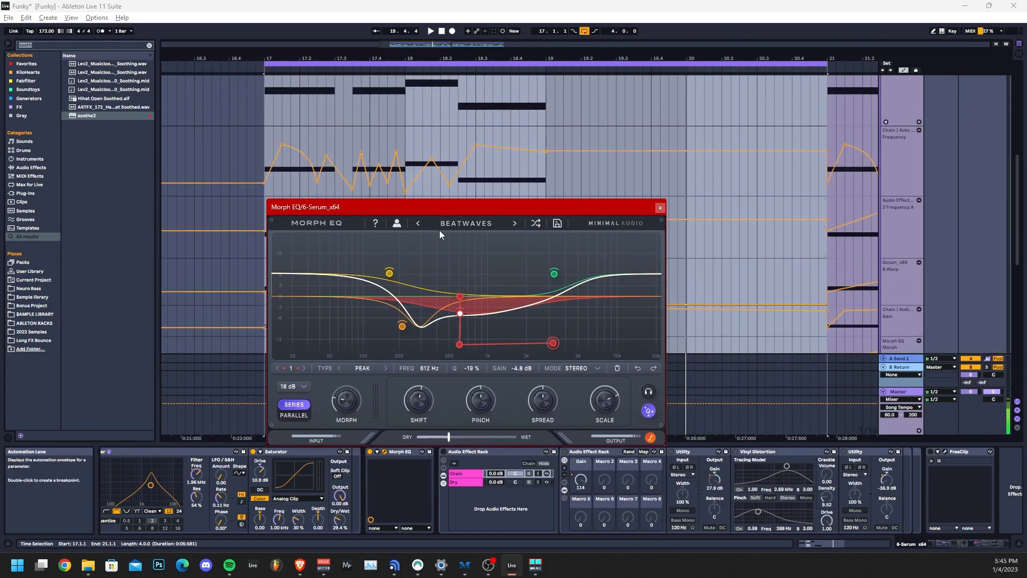
pyautogui.moveTo(444, 207); pyautogui.dragTo(460, 156)
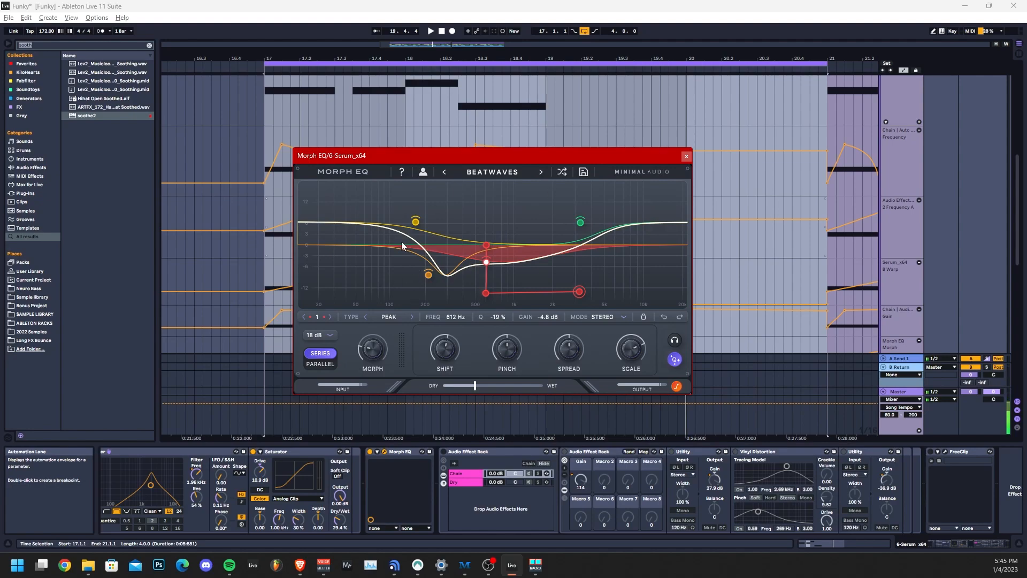
pyautogui.press('space')
pyautogui.click(370, 452)
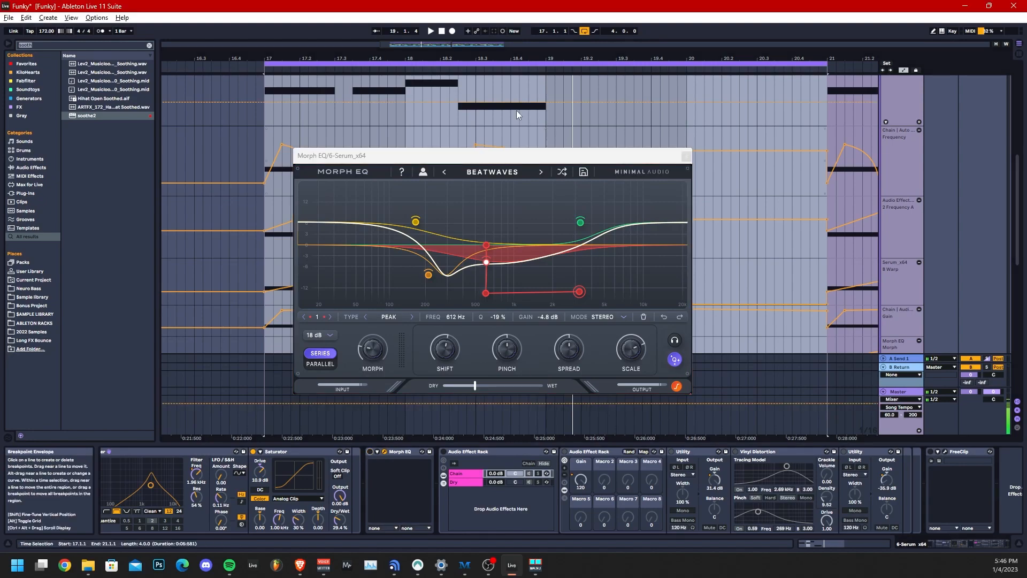
pyautogui.press('space')
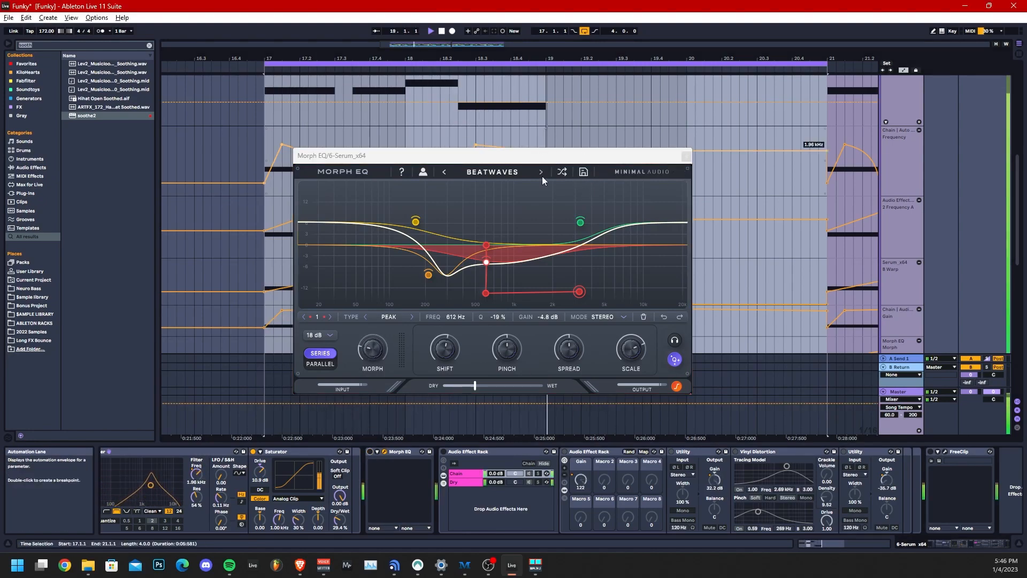
# Step: Select Vinyl Distortion in the second Audio Effect Rack, play the loop and compare the sound with the device off and on
pyautogui.click(487, 455)
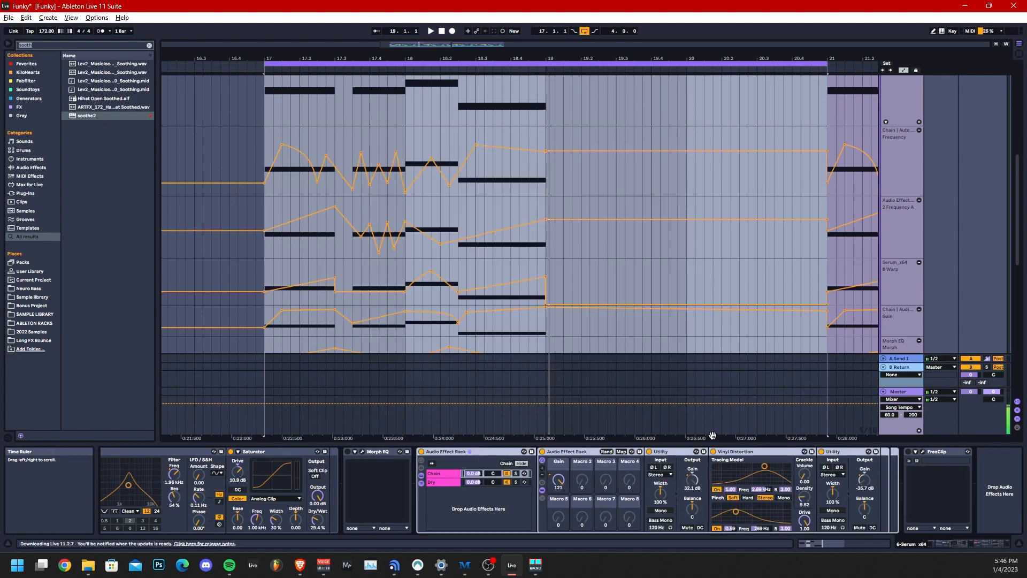
pyautogui.click(749, 452)
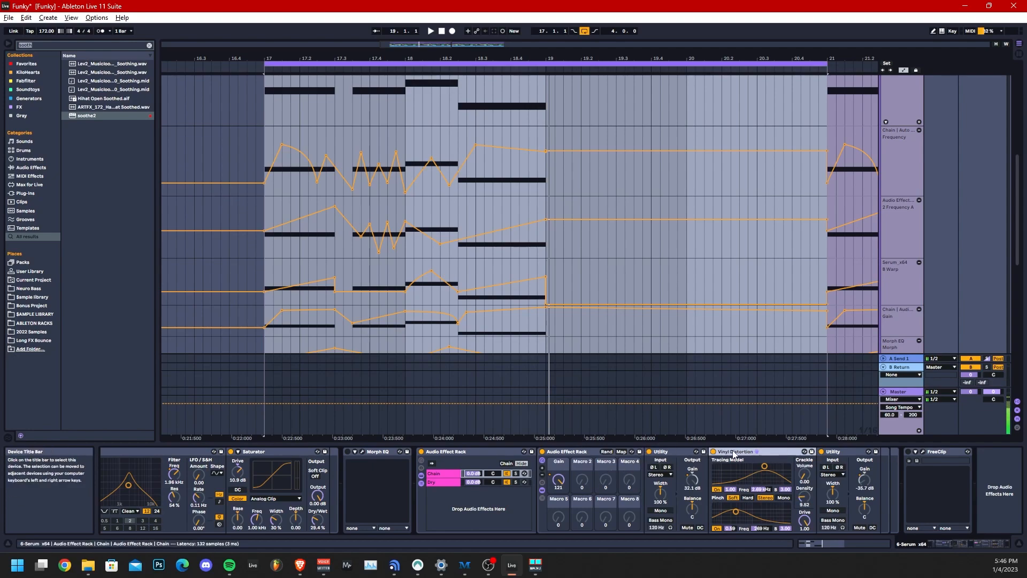
pyautogui.press('space')
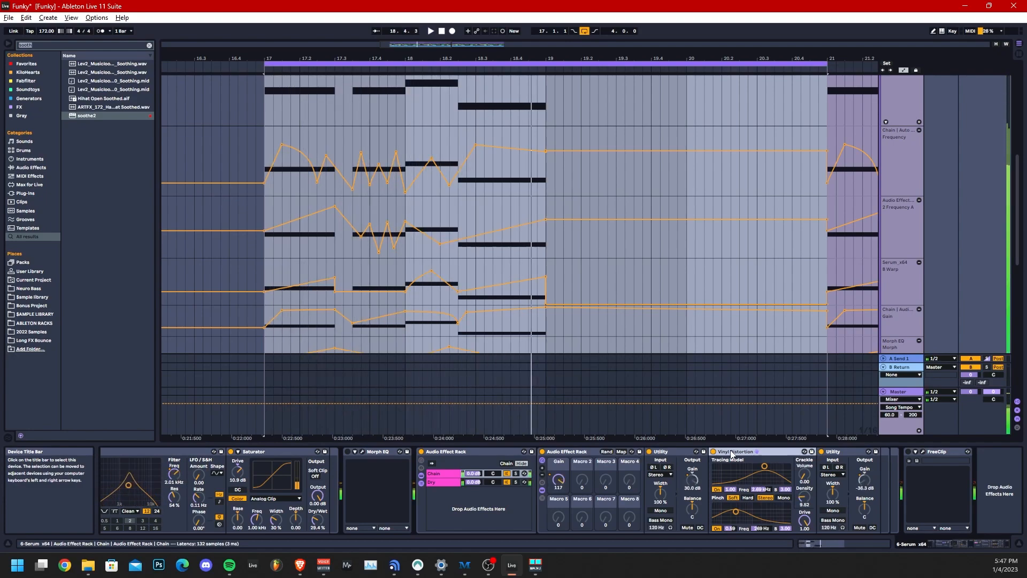
pyautogui.click(715, 453)
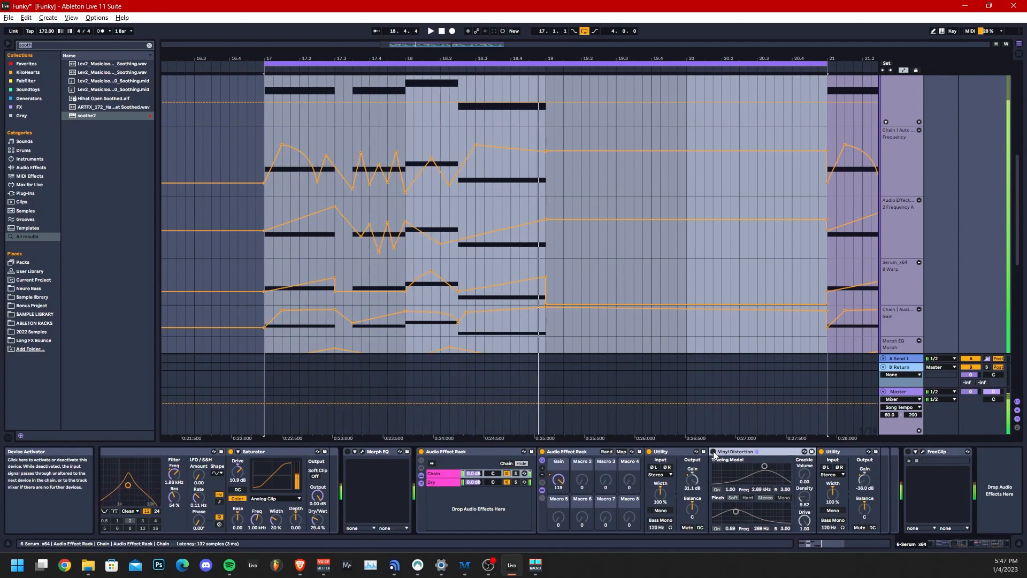
pyautogui.click(715, 452)
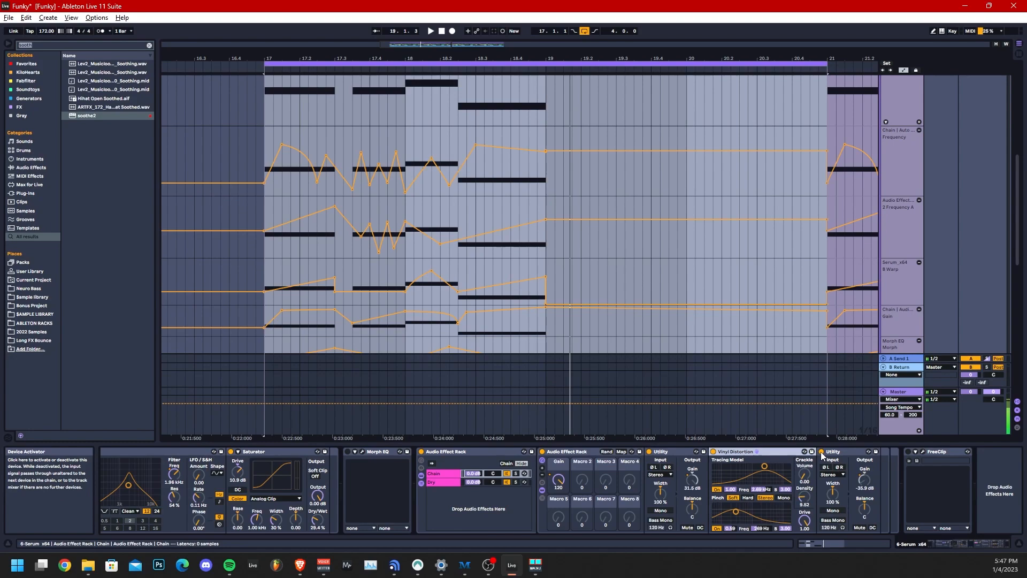
# Step: Show how the second rack's Gain macro is mapped to both Utility gains and play the loop with the rack's Chain soloed
pyautogui.press('space')
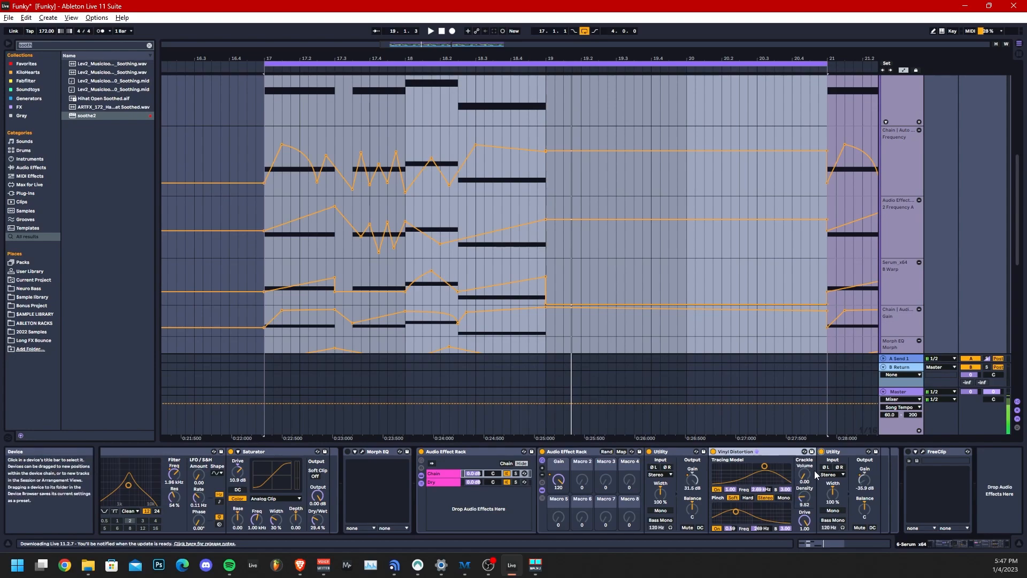
pyautogui.click(674, 454)
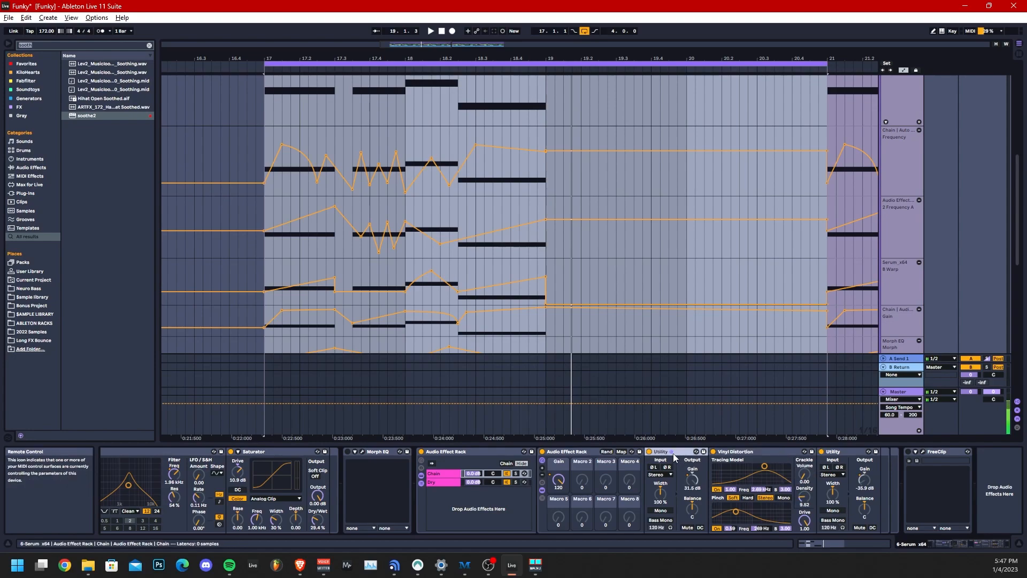
pyautogui.click(621, 451)
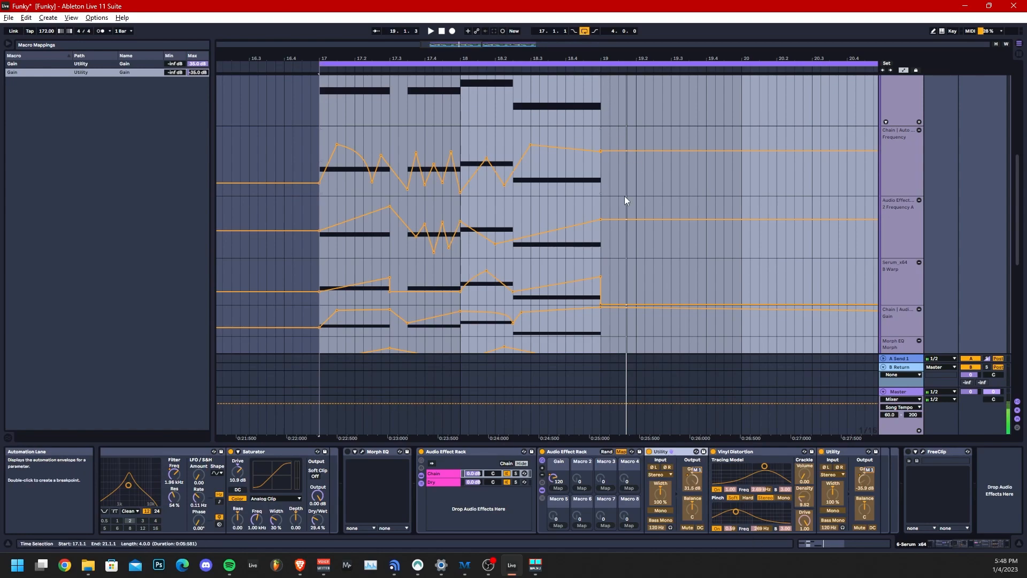
pyautogui.press('space')
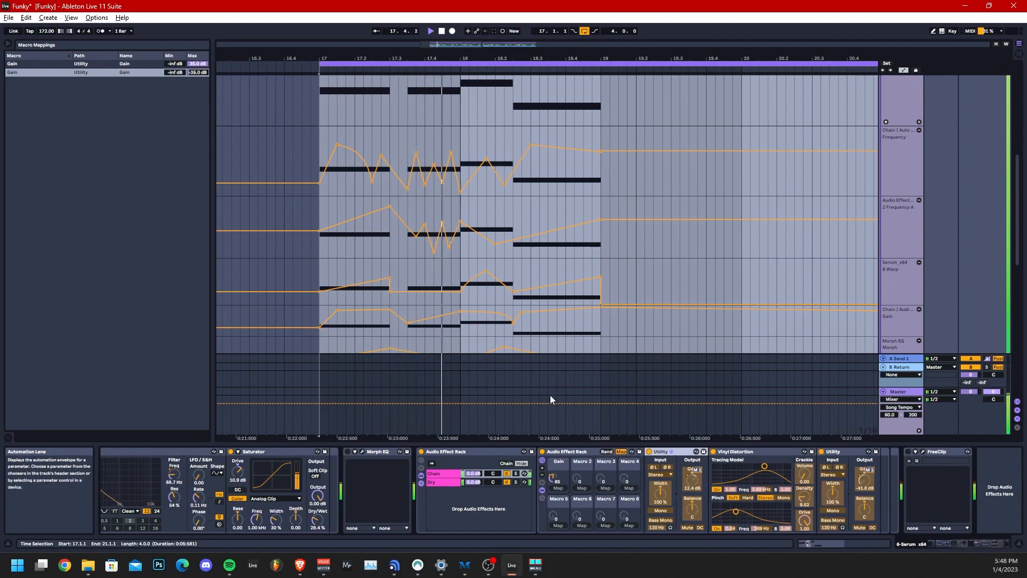
pyautogui.click(516, 474)
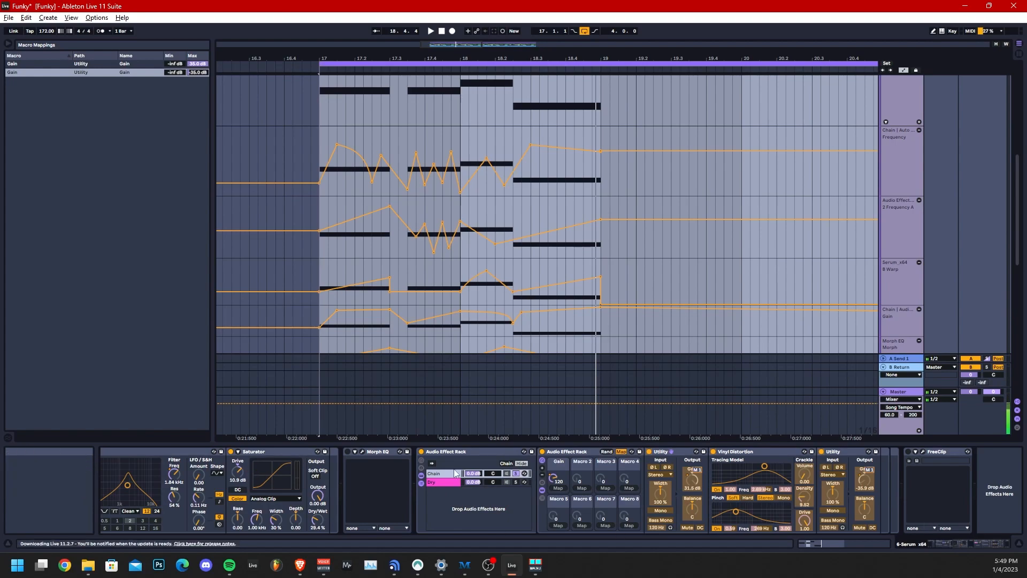
# Step: Switch between the Chain and Dry chains of the Audio Effect Rack to compare the devices each one holds
pyautogui.moveTo(958, 544)
pyautogui.mouseDown()
pyautogui.moveTo(940, 547)
pyautogui.moveTo(968, 546)
pyautogui.mouseUp()
pyautogui.click(447, 483)
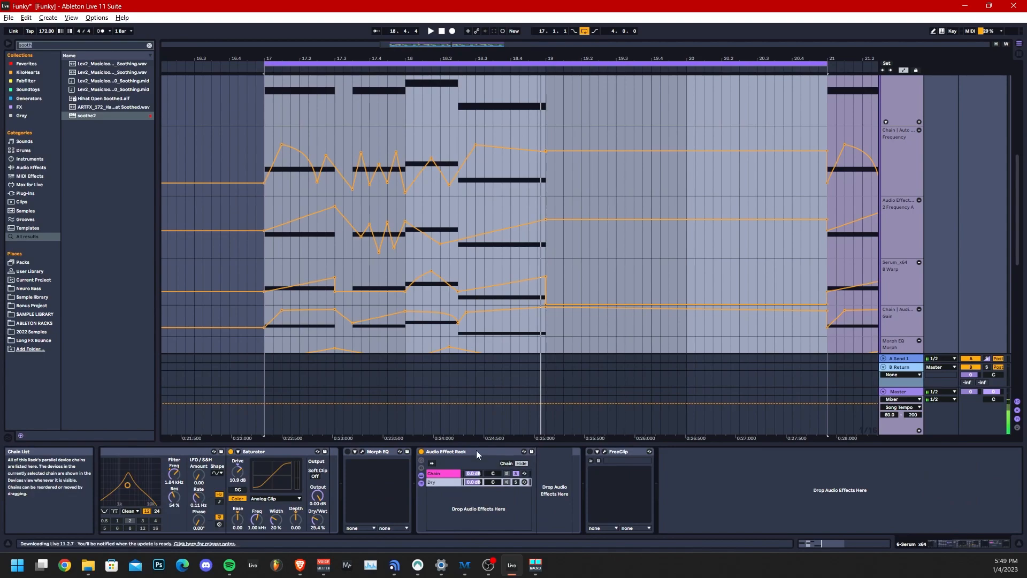
pyautogui.click(446, 482)
pyautogui.click(447, 474)
pyautogui.click(446, 484)
pyautogui.click(447, 484)
# Step: Solo the Dry chain while the loop plays, reactivate Morph EQ and take the Dry chain out of solo
pyautogui.click(515, 482)
pyautogui.press('space')
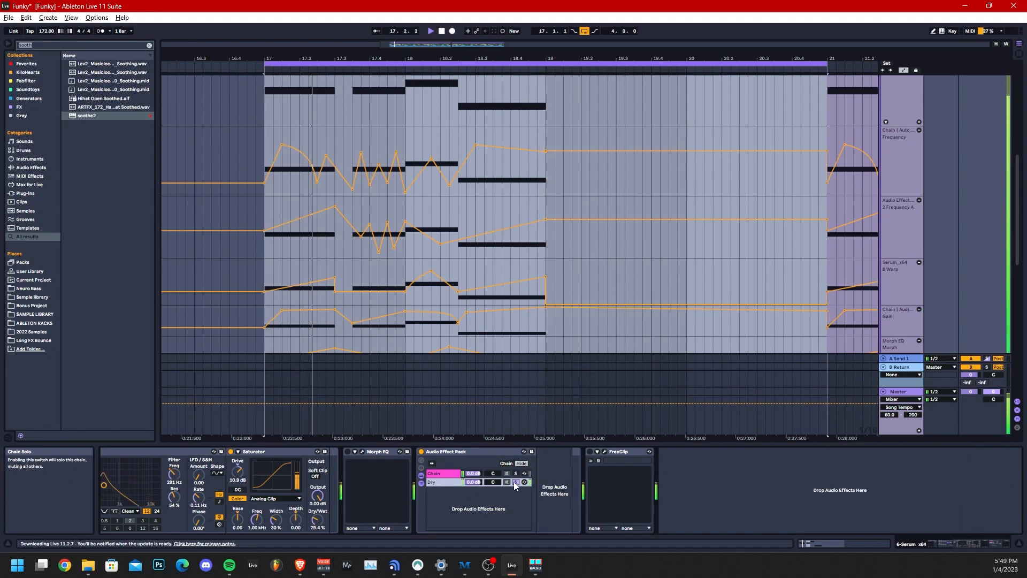
pyautogui.click(348, 452)
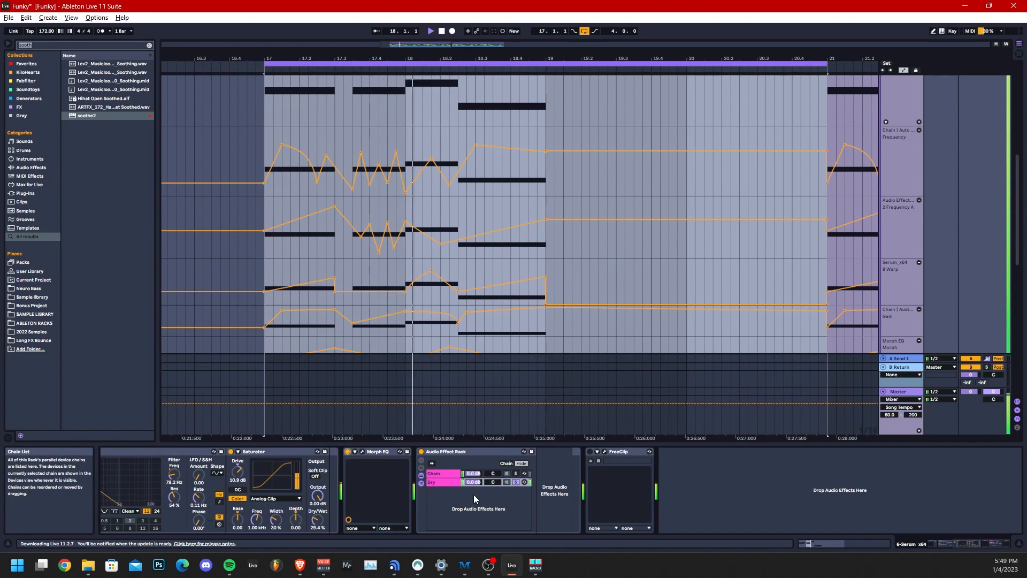
pyautogui.click(517, 480)
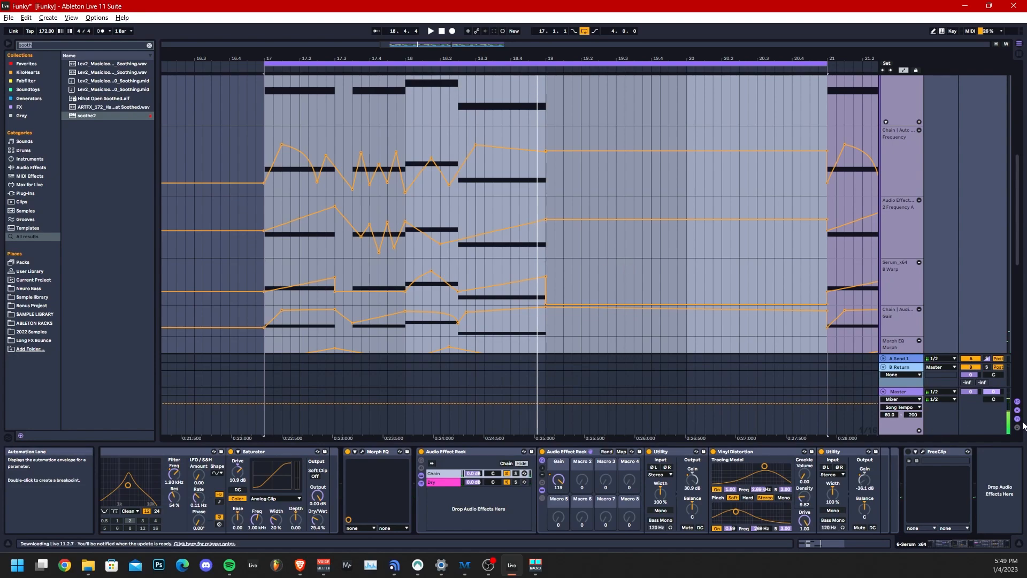
# Step: Activate FreeClip at the end of the device chain, show its plug-in window and play the loop
pyautogui.click(951, 544)
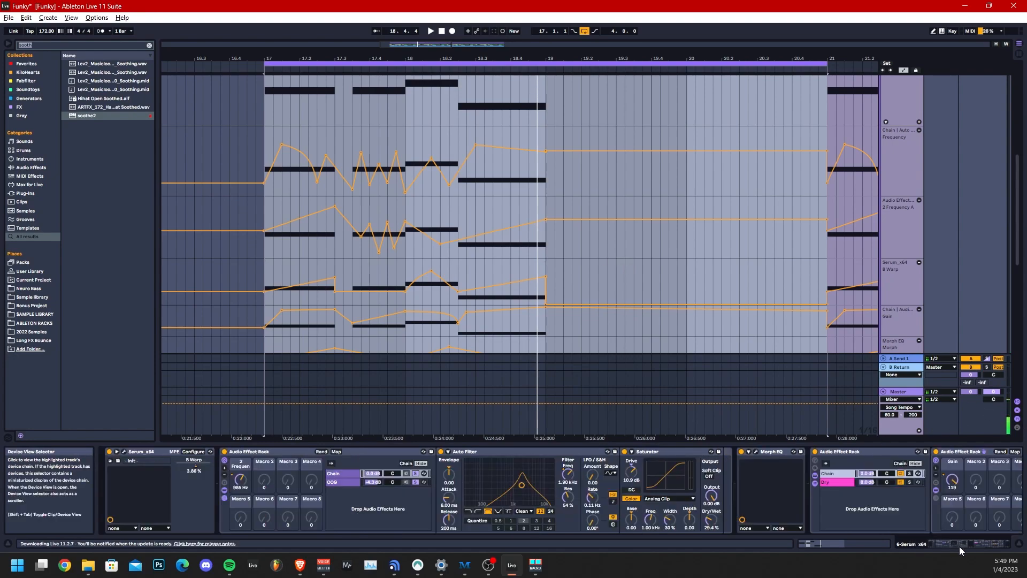
pyautogui.click(960, 547)
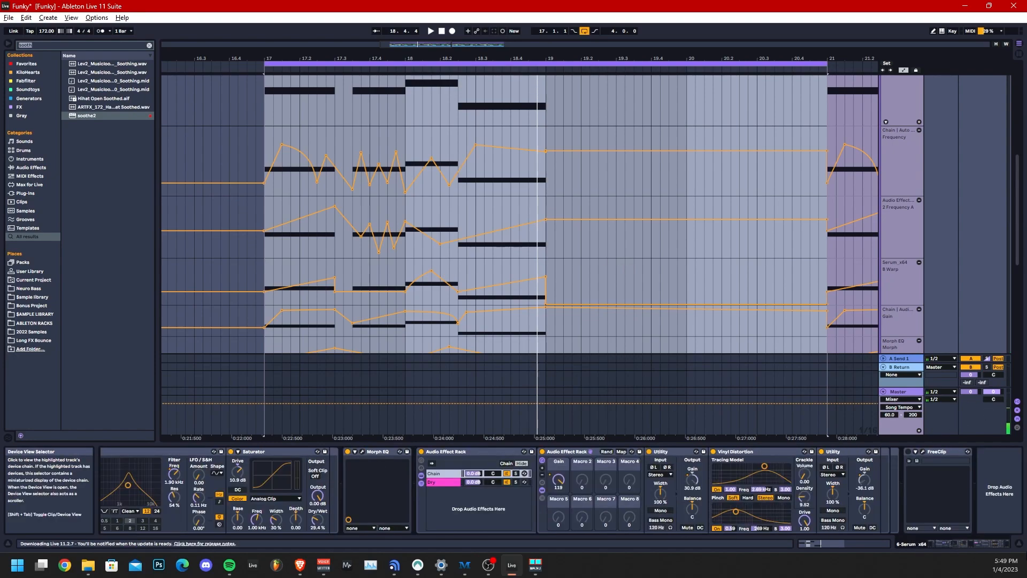
pyautogui.click(908, 452)
pyautogui.click(923, 451)
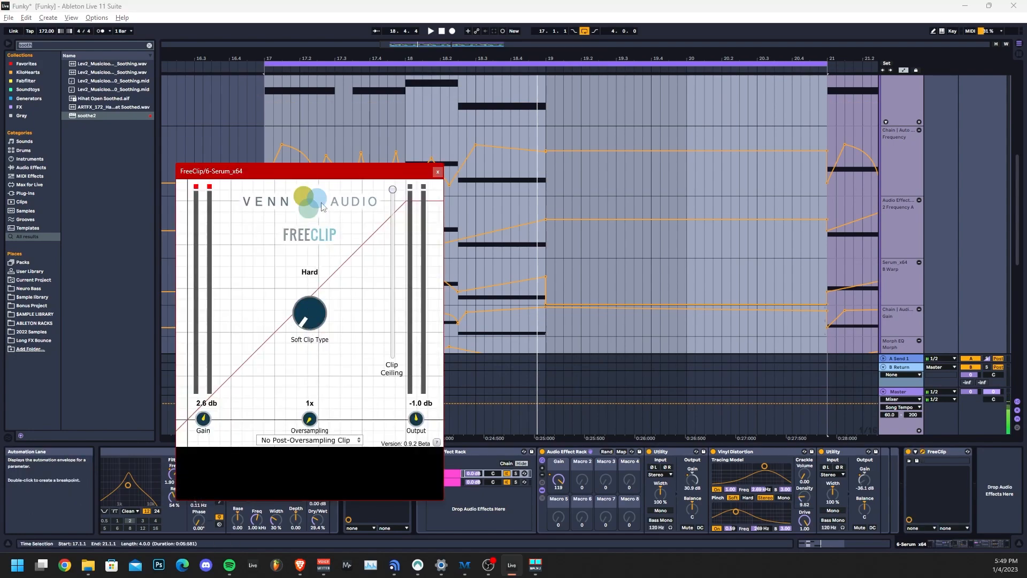
pyautogui.press('space')
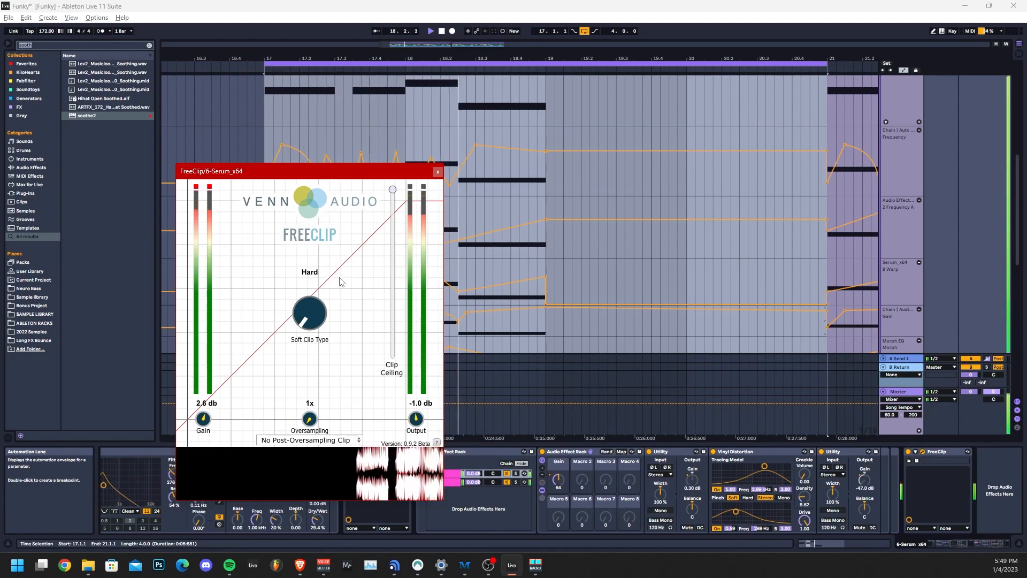
# Step: Compare the loop with FreeClip off and on, stop playback and close the FreeClip window
pyautogui.click(909, 452)
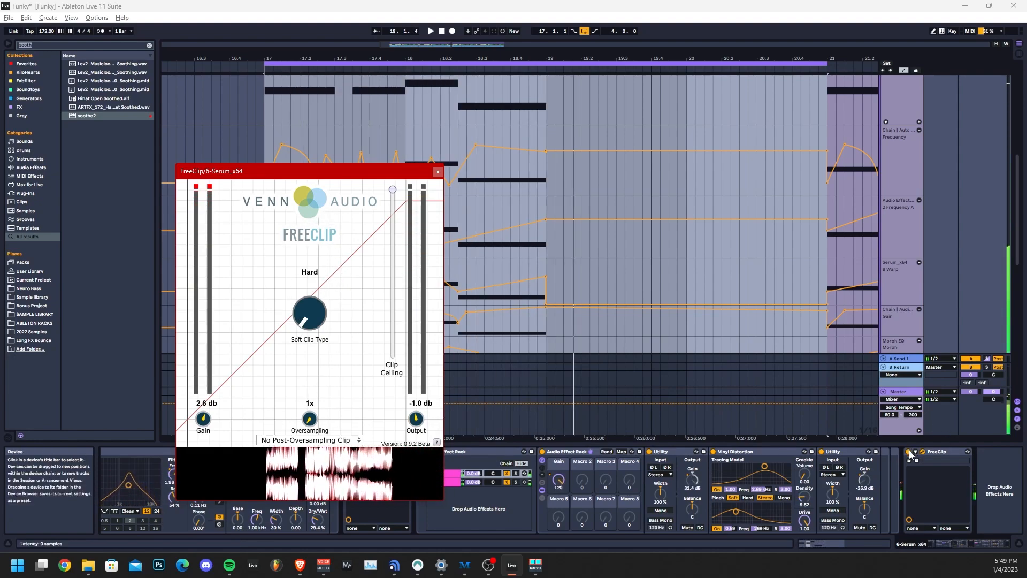
pyautogui.click(911, 454)
pyautogui.press('space')
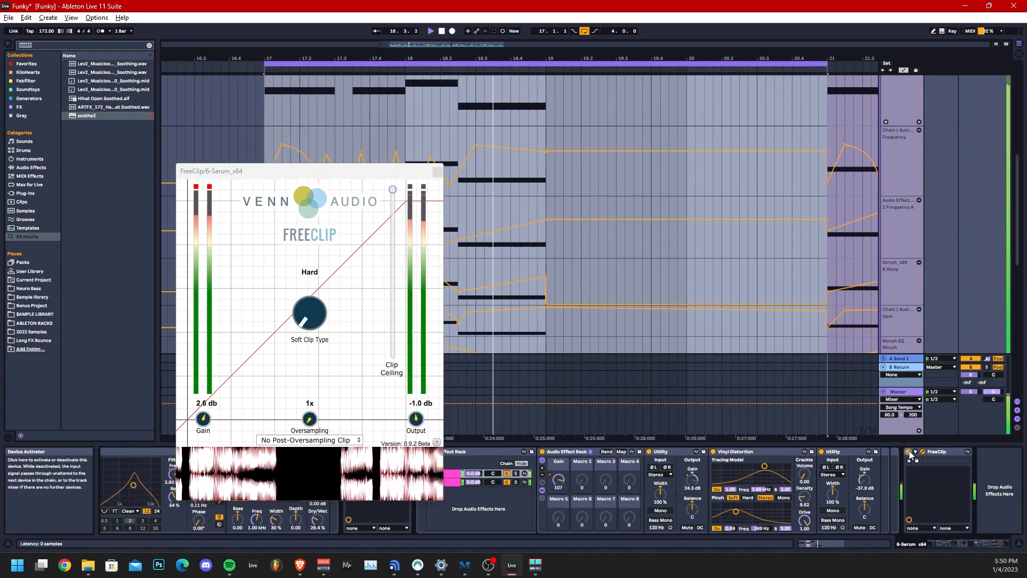
pyautogui.press('space')
pyautogui.click(437, 172)
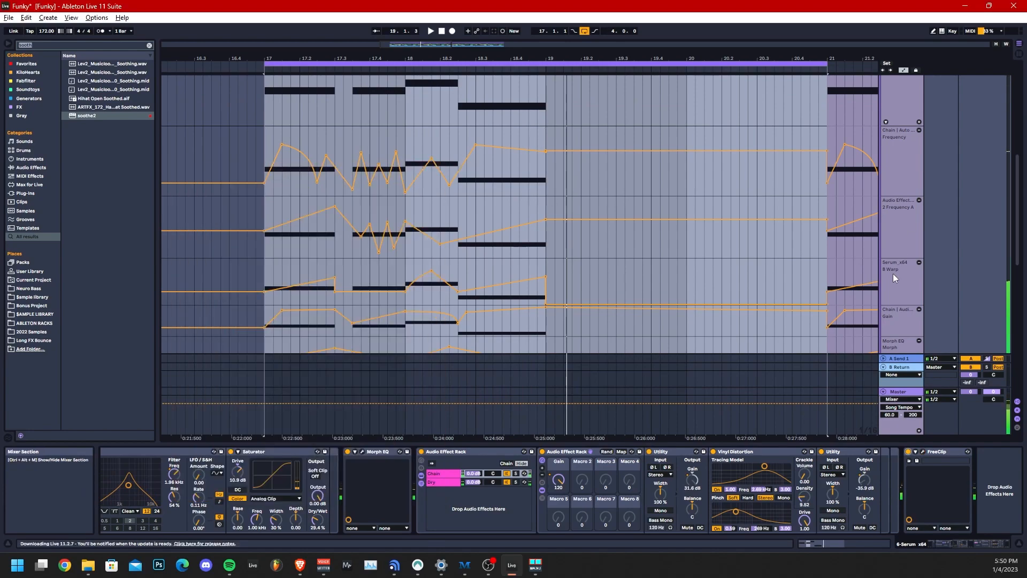
# Step: Review the Serum track's automation lanes, reopen the FreeClip window and play the start of the loop to watch its clipping
pyautogui.scroll(5, 911, 258)
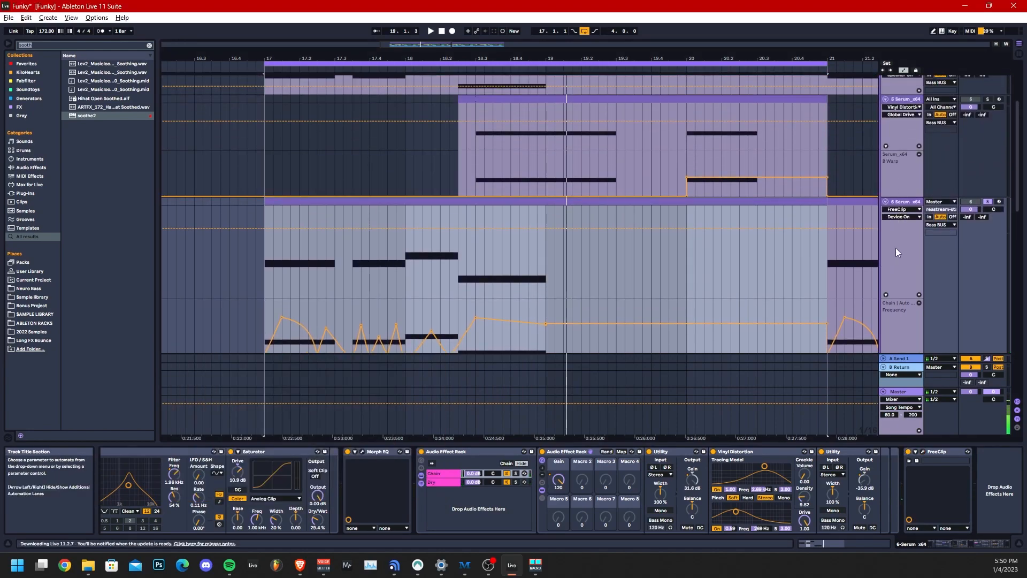
pyautogui.scroll(-4, 894, 242)
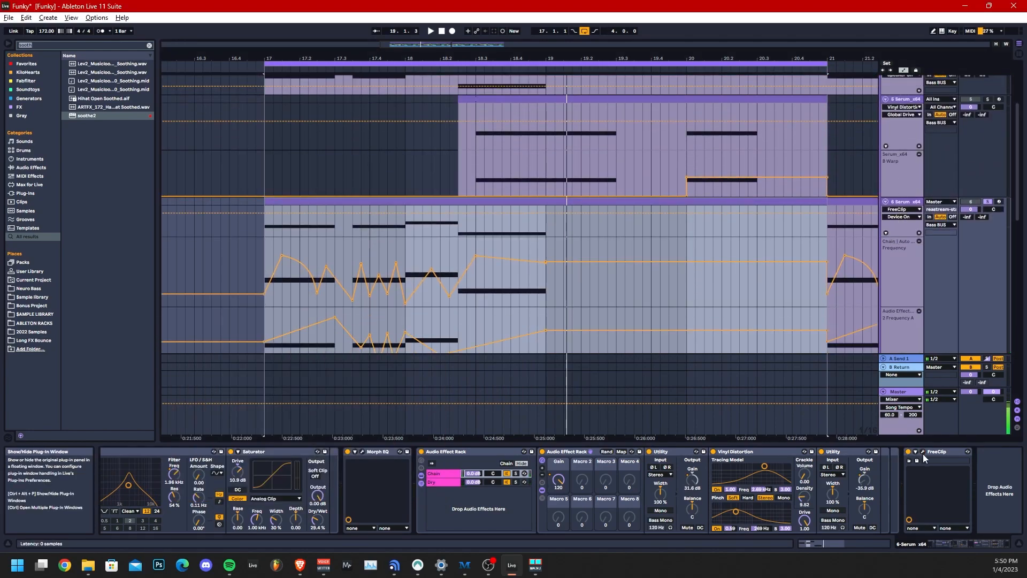
pyautogui.click(923, 453)
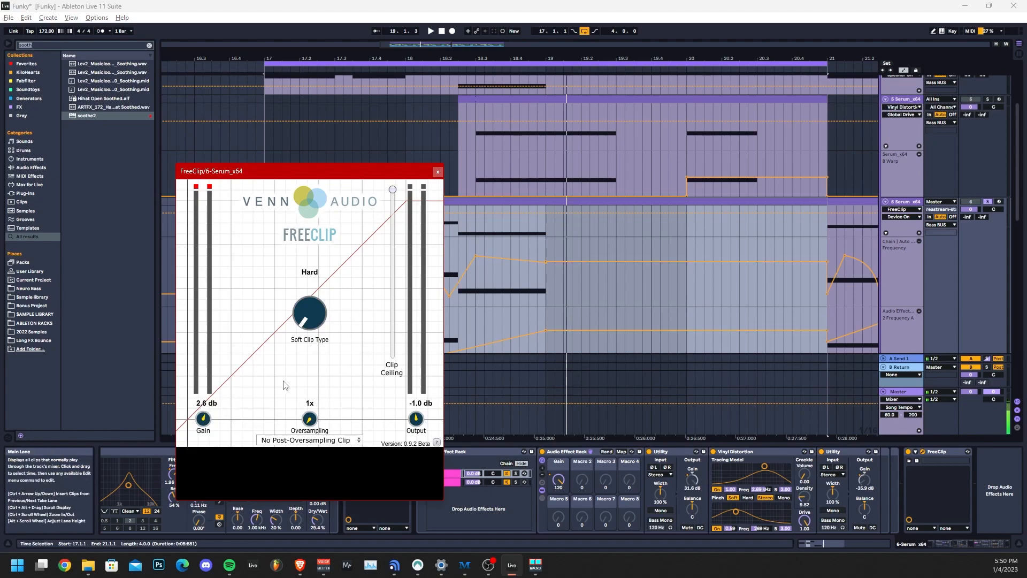
pyautogui.press('space')
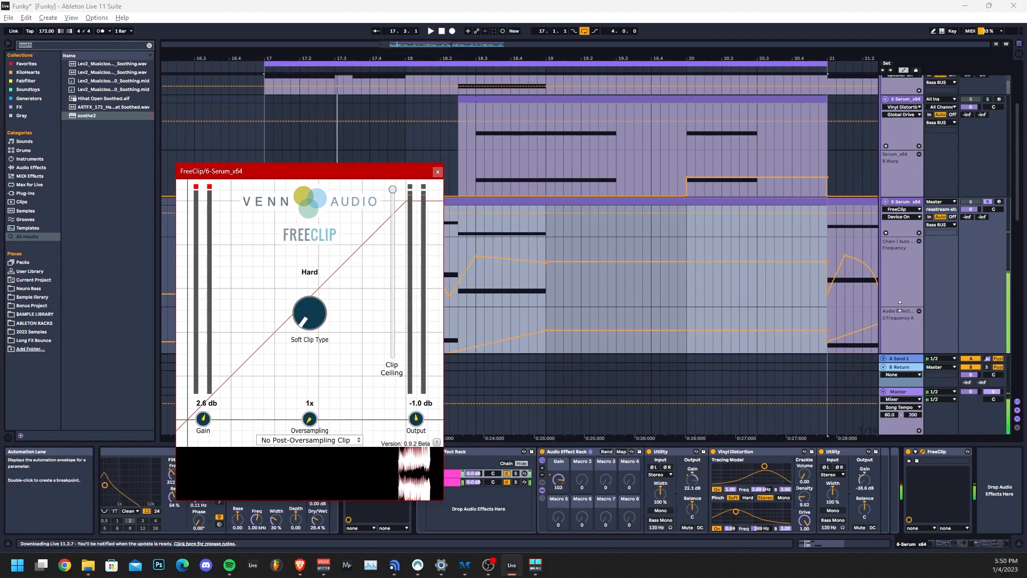
pyautogui.moveTo(1023, 204)
pyautogui.mouseDown()
pyautogui.moveTo(1024, 304)
pyautogui.moveTo(1022, 218)
pyautogui.mouseUp()
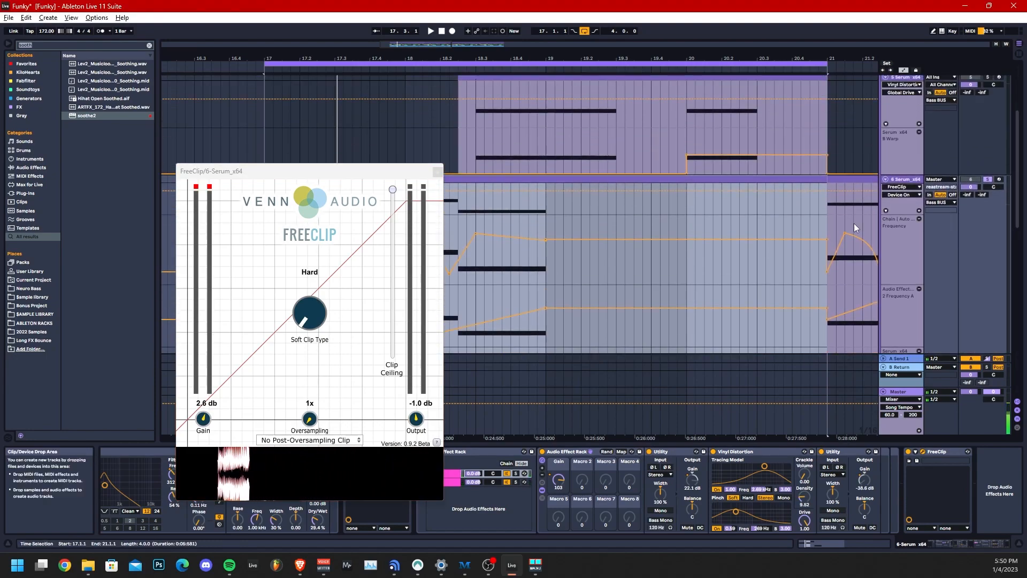